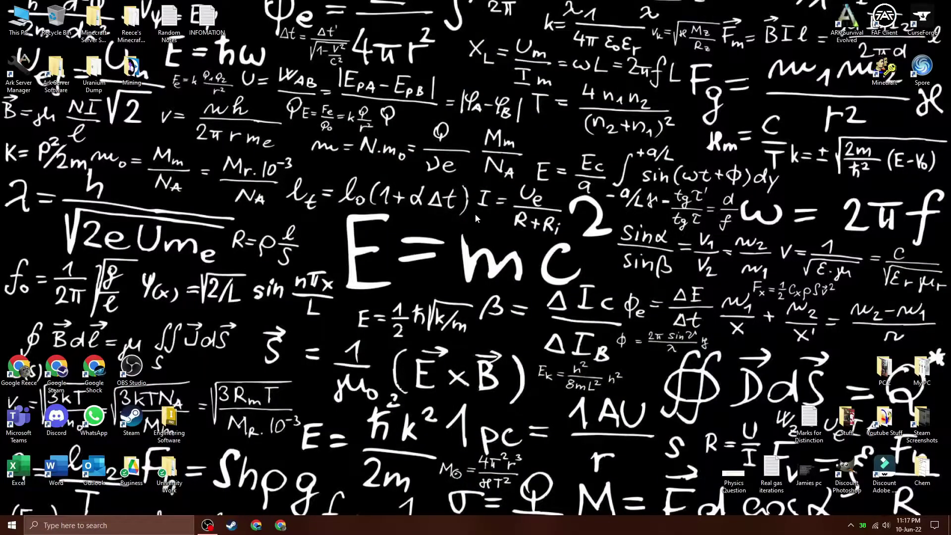
# Create a new folder on the desktop named 'Mining 1'.
pyautogui.rightClick(483, 174)
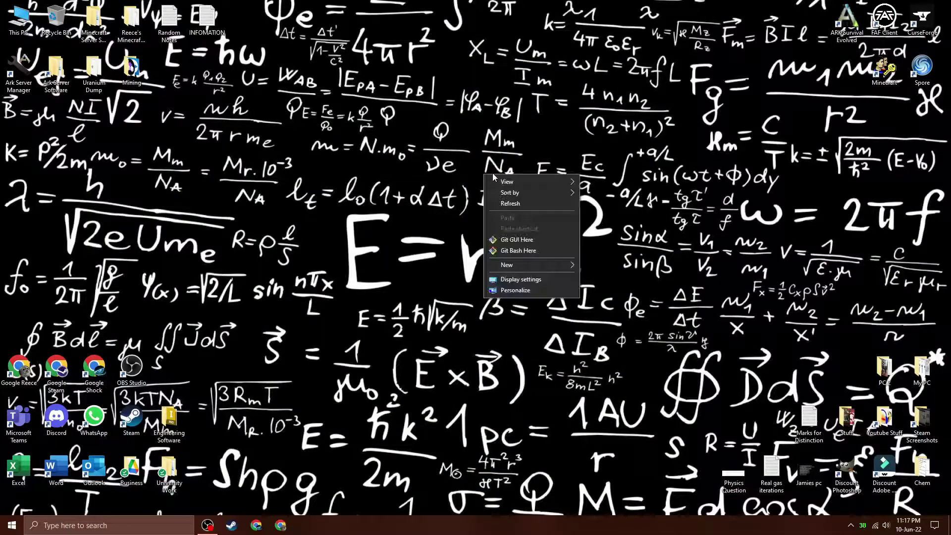
pyautogui.moveTo(569, 268)
pyautogui.click(603, 269)
pyautogui.write('Mining 1')
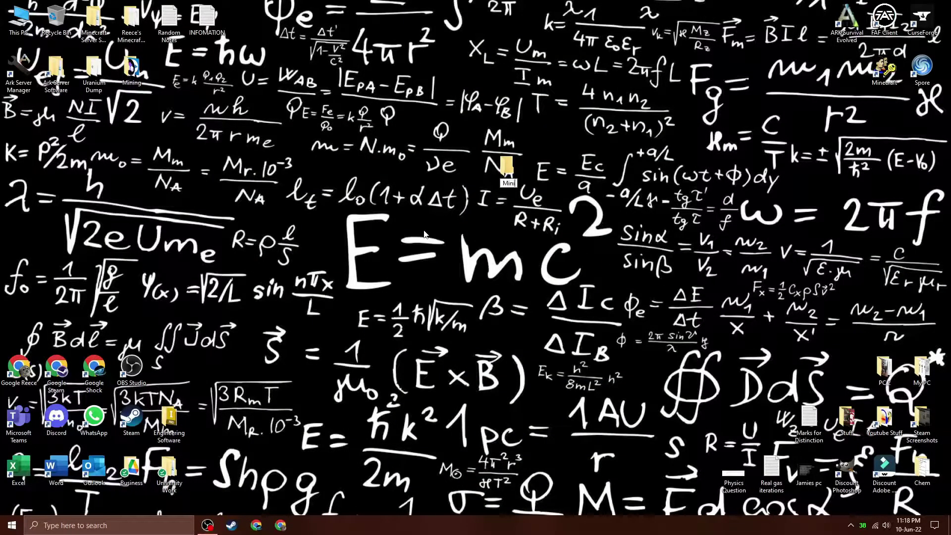
pyautogui.press('Return')
# Inside Mining 1, create a subfolder named 'KDX', then close the folder window.
pyautogui.doubleClick(510, 168)
pyautogui.rightClick(193, 99)
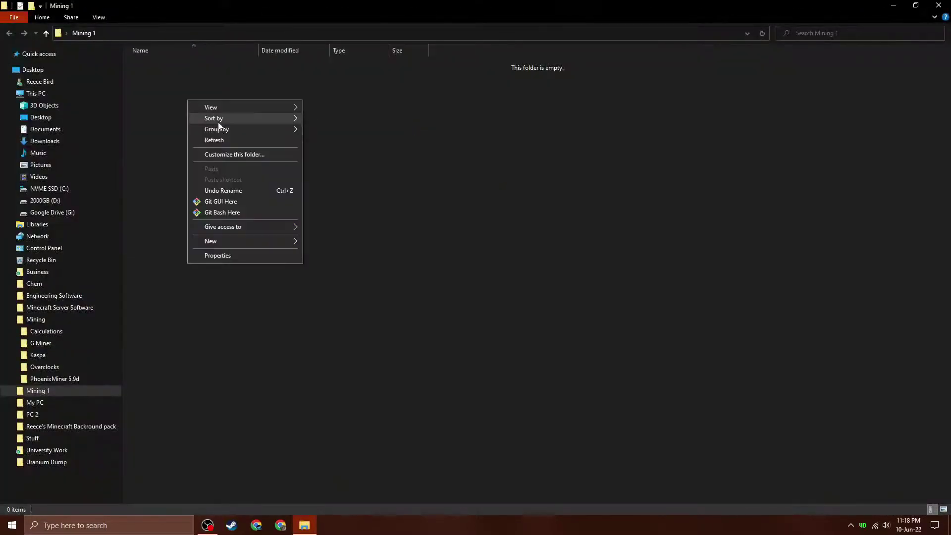
pyautogui.moveTo(227, 242)
pyautogui.click(317, 244)
pyautogui.write('KDX')
pyautogui.click(318, 245)
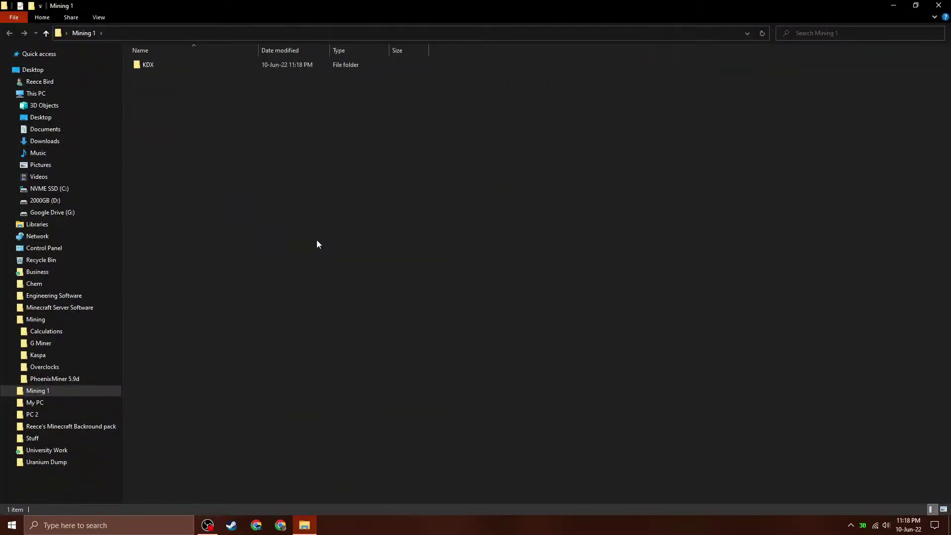
pyautogui.click(938, 5)
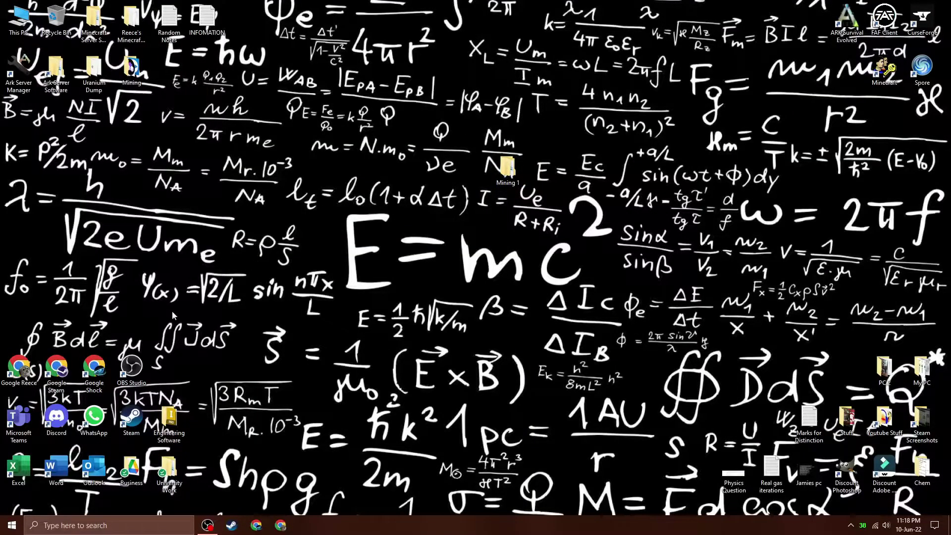
# Add the desktop Mining 1 folder as a folder exclusion in Windows Security's virus protection settings.
pyautogui.click(12, 525)
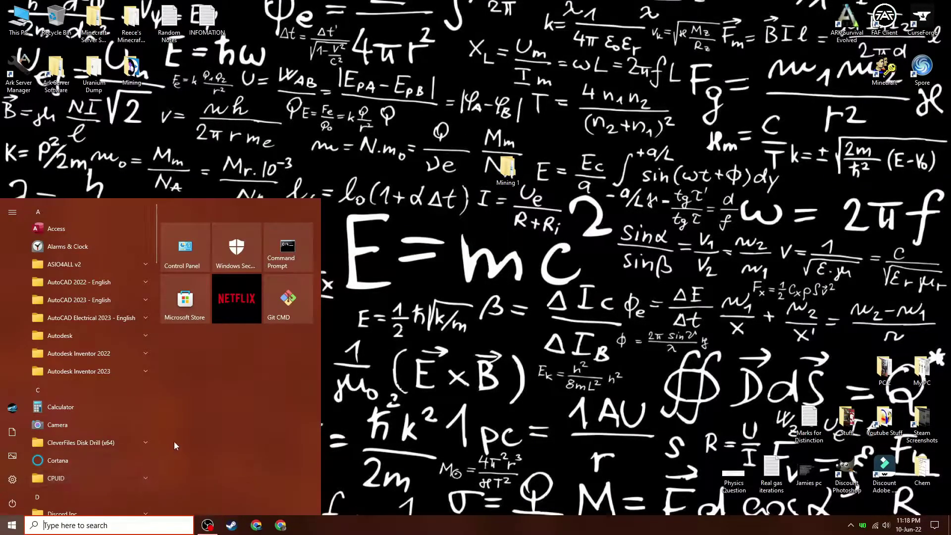
pyautogui.write('windows')
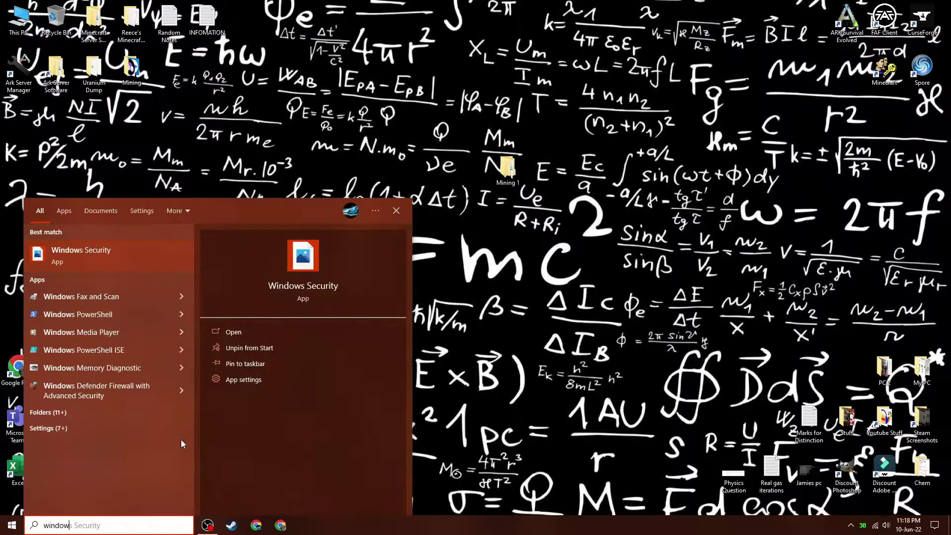
pyautogui.write(' se')
pyautogui.click(65, 253)
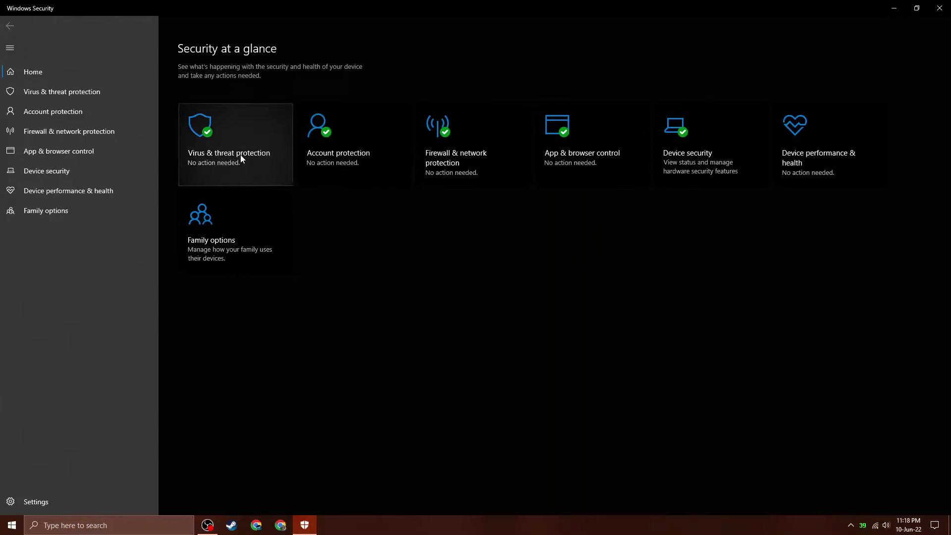
pyautogui.click(241, 159)
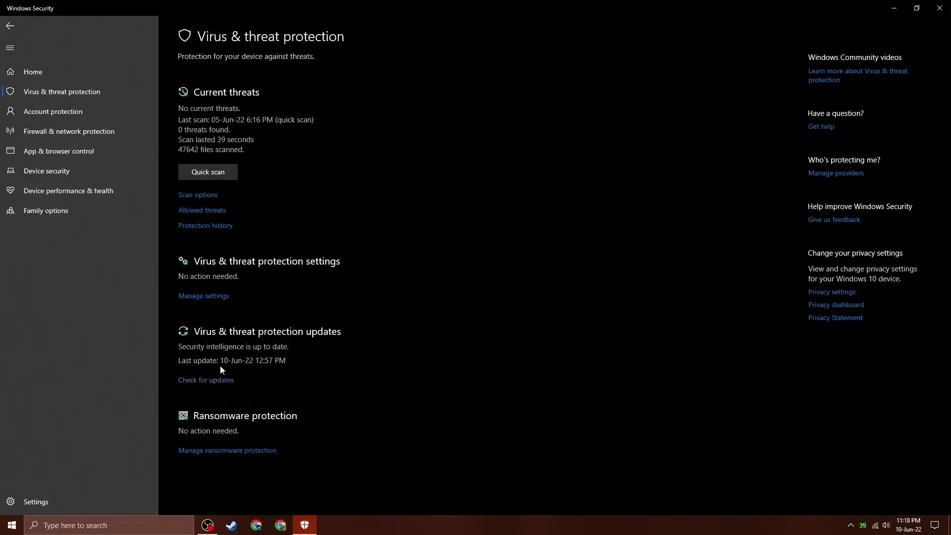
pyautogui.click(218, 296)
pyautogui.scroll(-3, 251, 179)
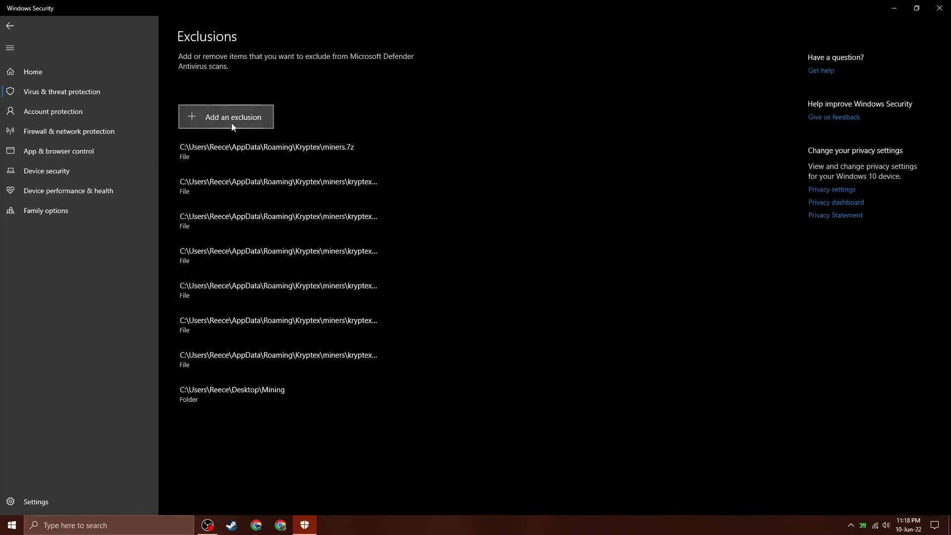
pyautogui.click(231, 123)
pyautogui.click(223, 158)
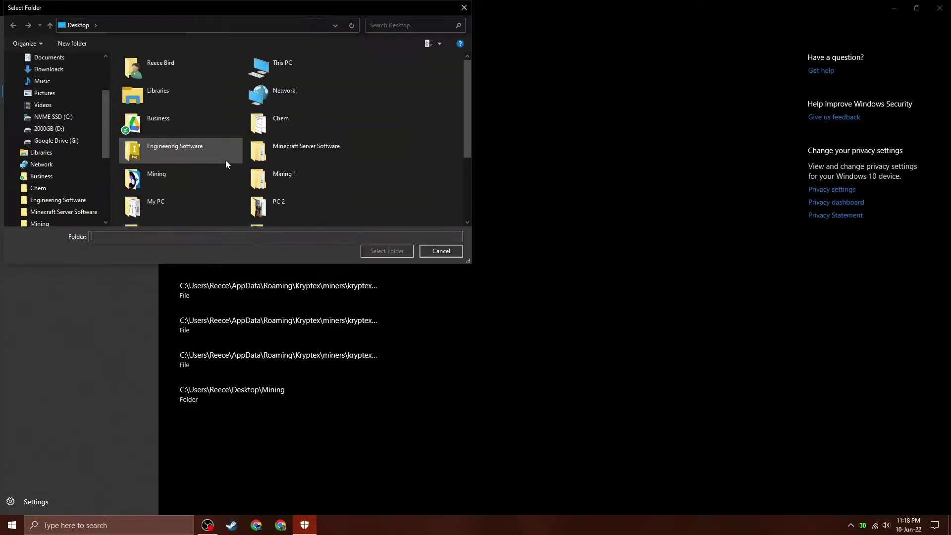
pyautogui.click(284, 174)
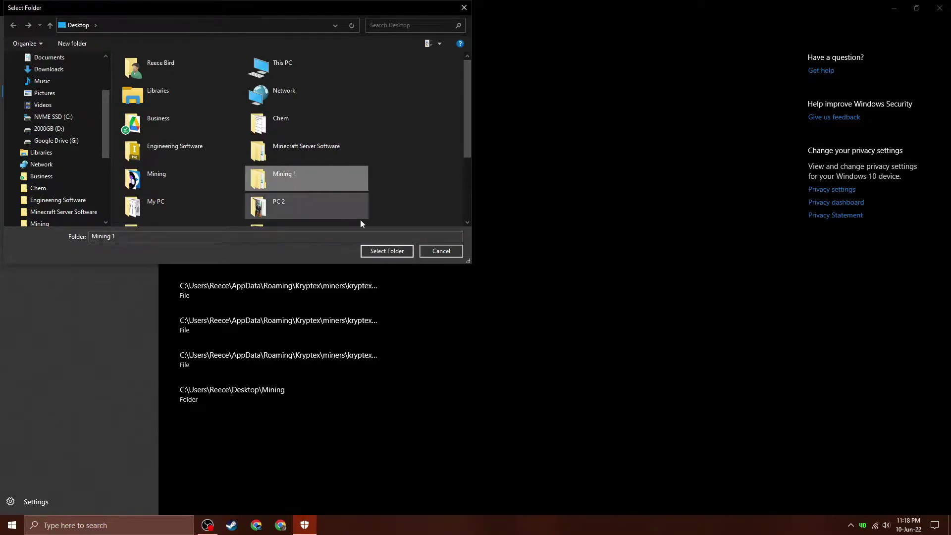
pyautogui.click(387, 250)
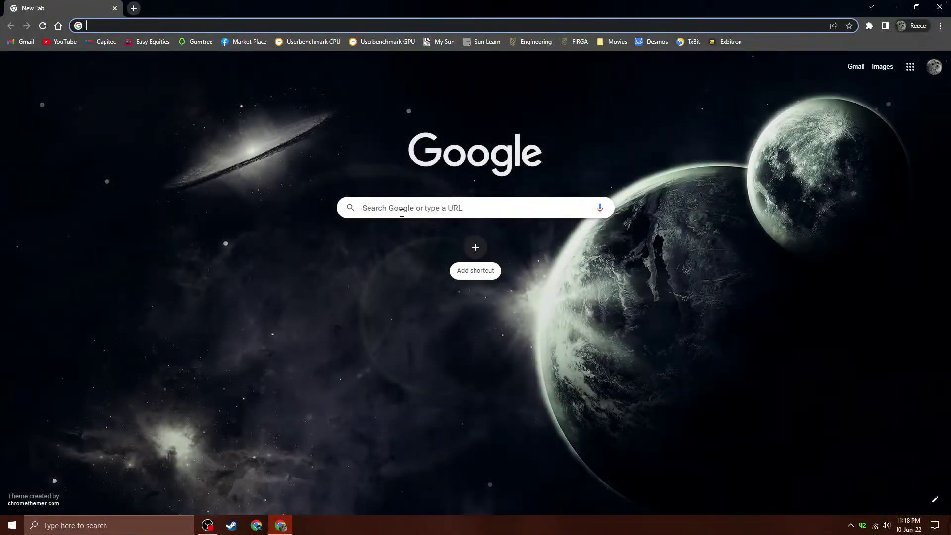
# Search Google for 'kdx kaspa' and run the downloaded kdx-v2.10.7-windows-x64.exe installer from Downloads.
pyautogui.click(402, 211)
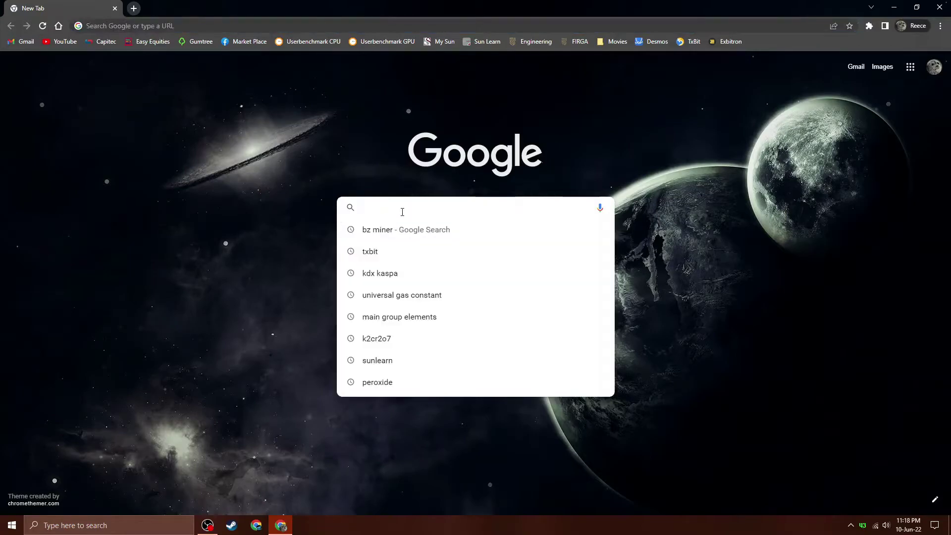
pyautogui.write('kdx')
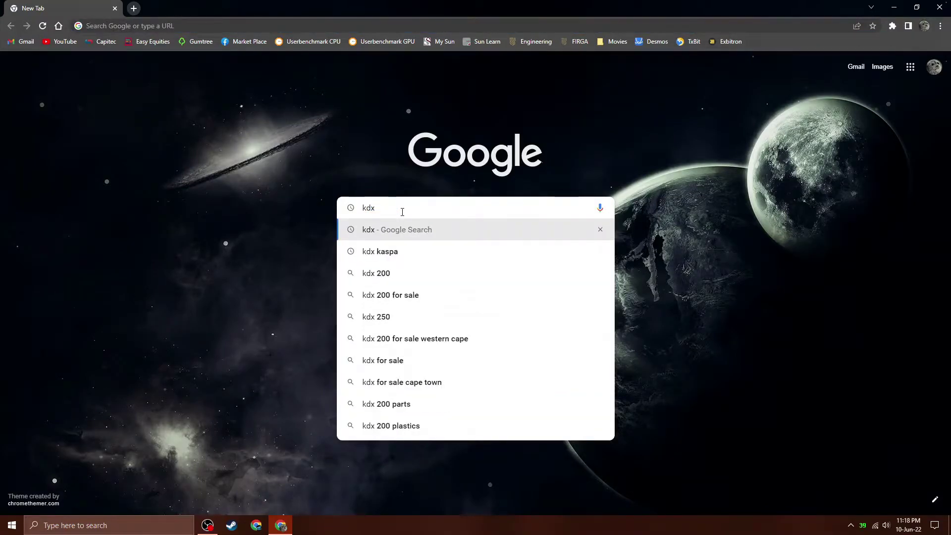
pyautogui.write(' kaspa')
pyautogui.press('Return')
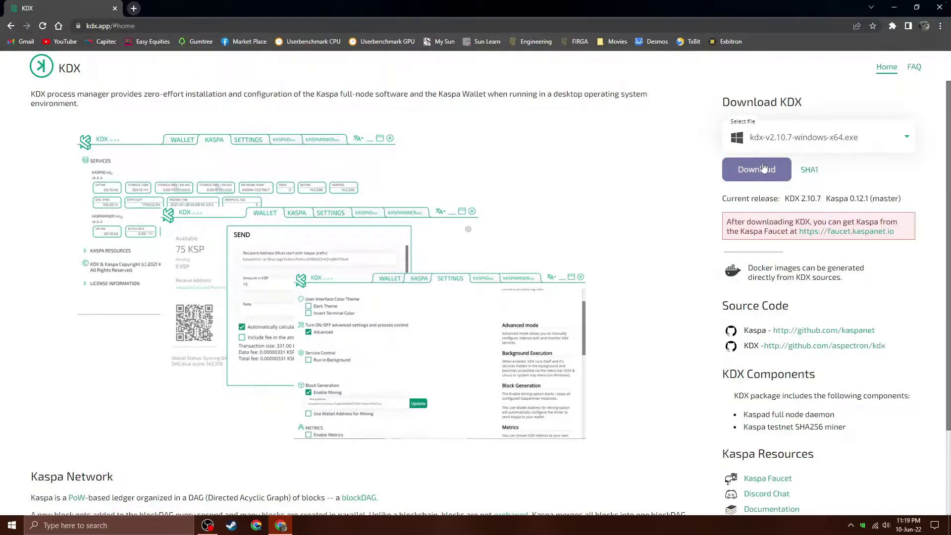
pyautogui.click(940, 26)
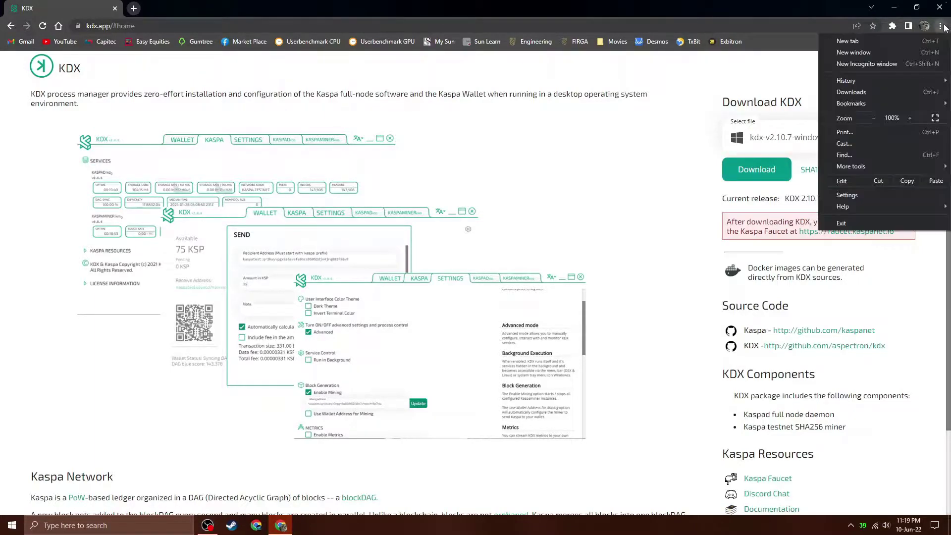
pyautogui.click(863, 92)
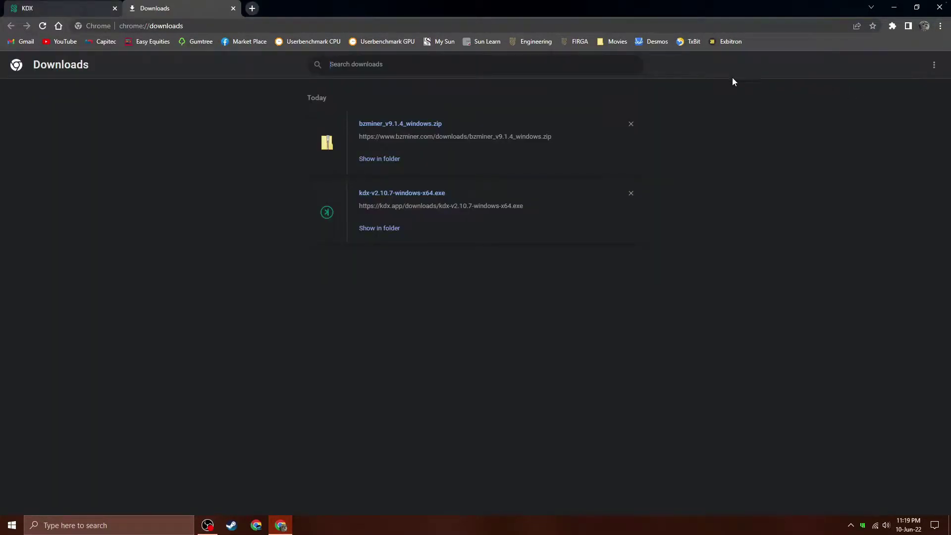
pyautogui.click(399, 192)
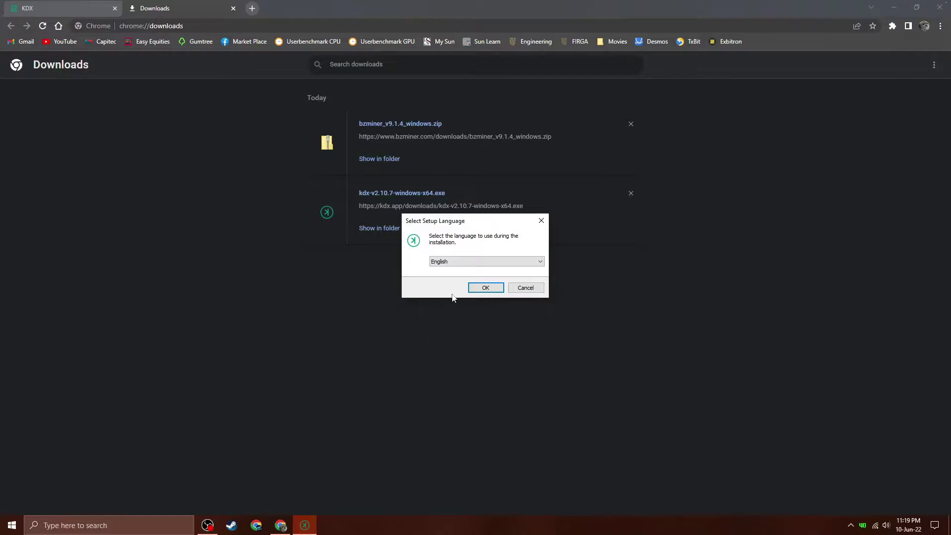
# Install KDX 2.10.7 in English with a desktop shortcut, finishing with Launch KDX checked.
pyautogui.click(487, 287)
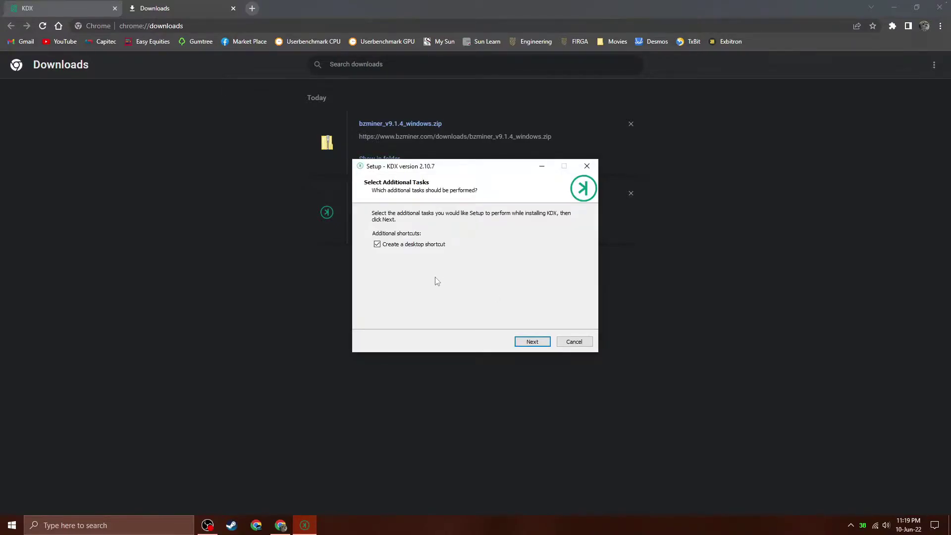
pyautogui.click(531, 345)
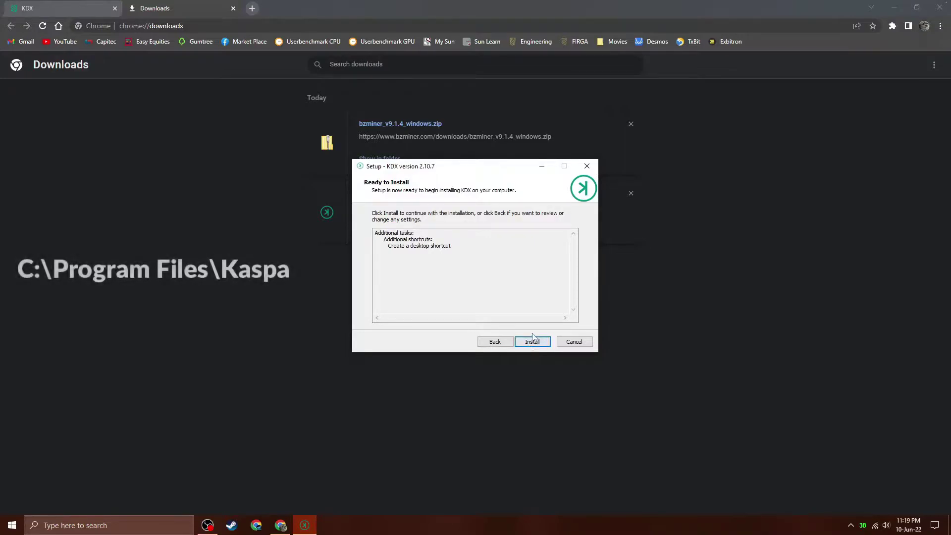
pyautogui.click(534, 342)
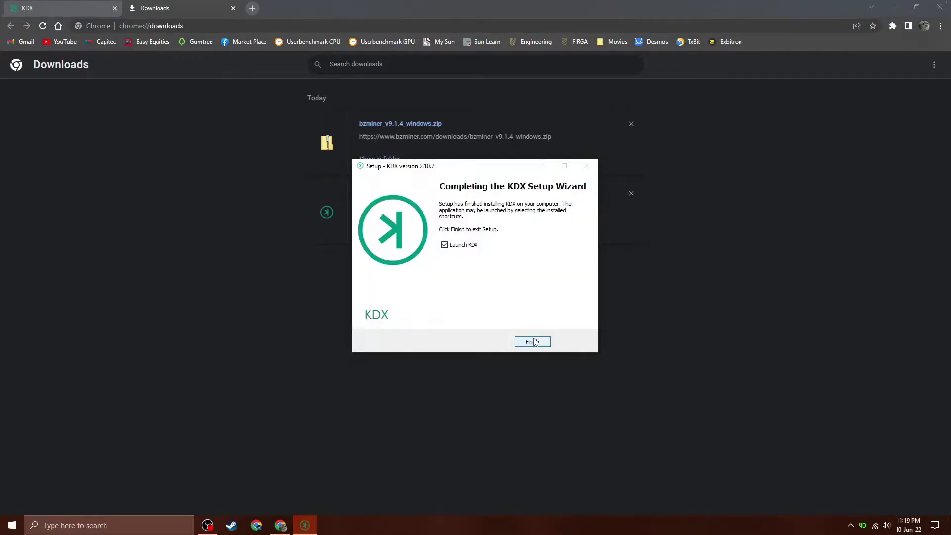
pyautogui.click(532, 342)
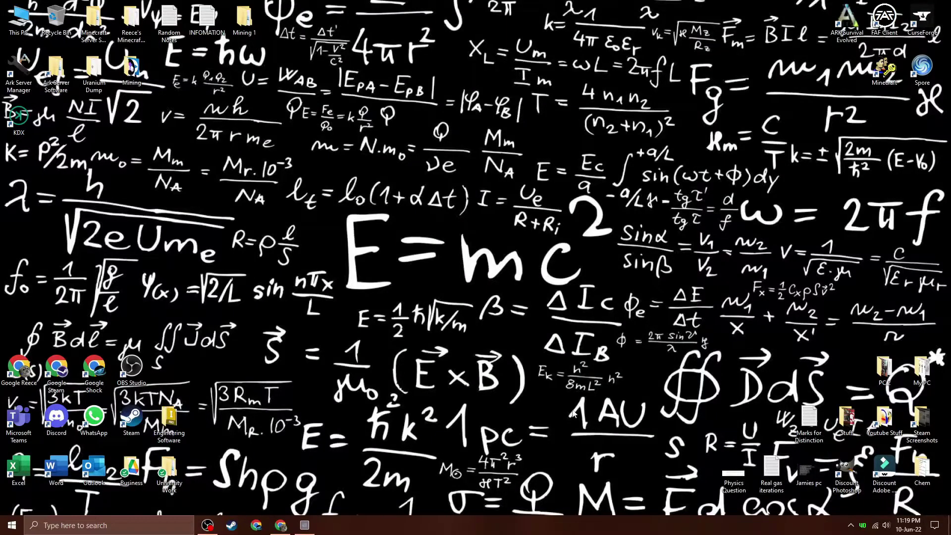
# Check the KDX folder inside Desktop\Mining 1, then return to the KDX configuration window.
pyautogui.doubleClick(244, 20)
pyautogui.click(174, 64)
pyautogui.doubleClick(175, 66)
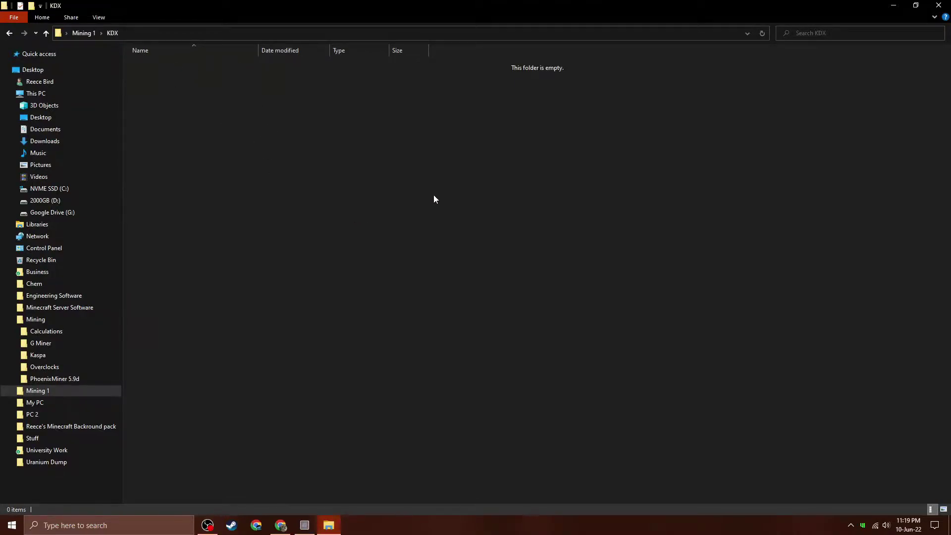
pyautogui.click(939, 5)
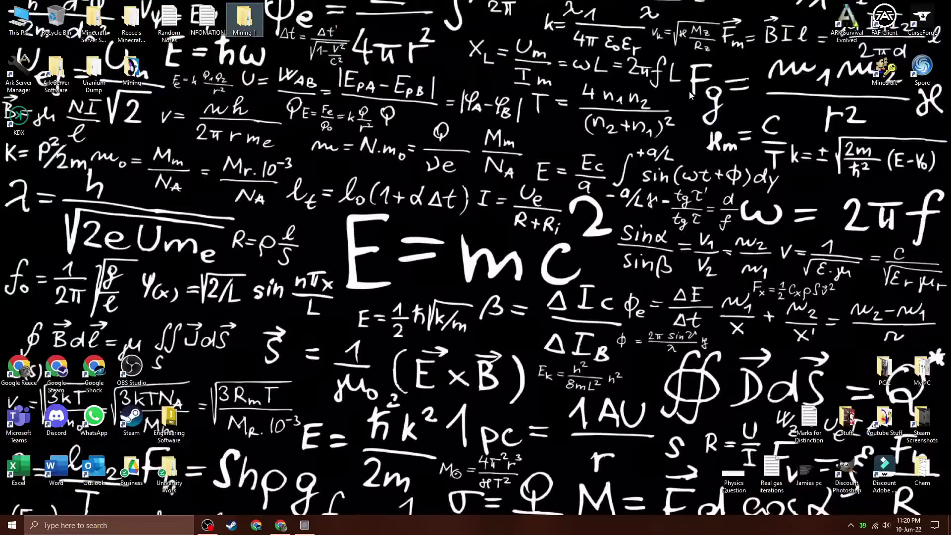
pyautogui.click(304, 525)
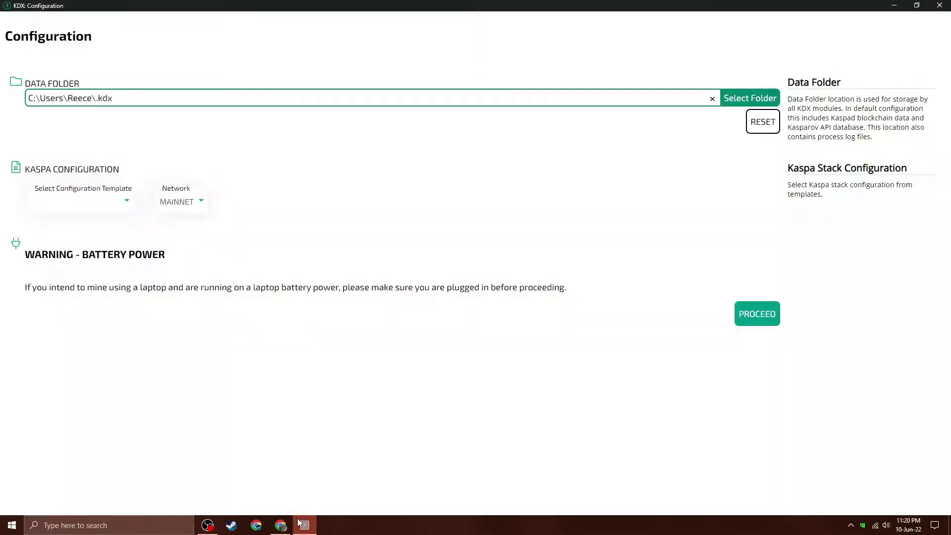
# Set KDX's data folder to Desktop\Mining 1\KDX and choose the Kaspad Node template.
pyautogui.click(727, 95)
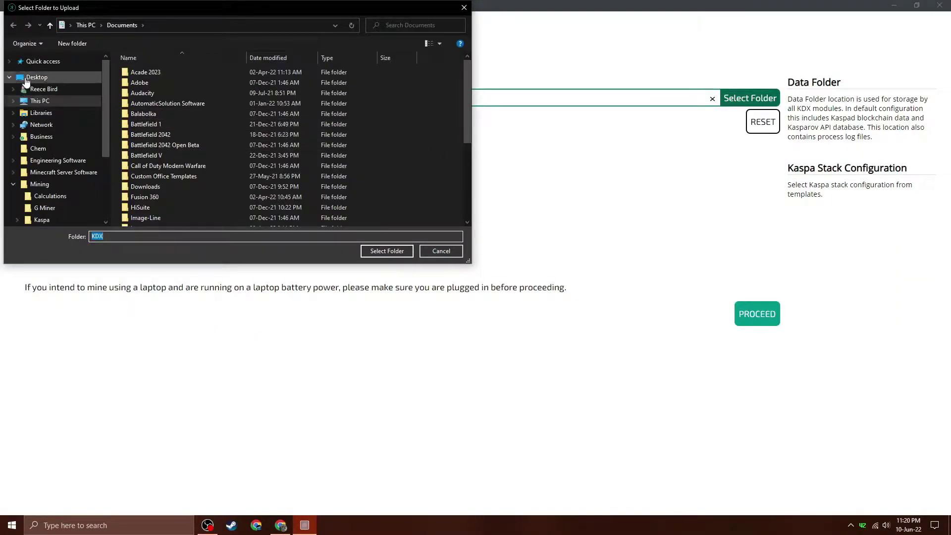
pyautogui.click(35, 77)
pyautogui.doubleClick(289, 172)
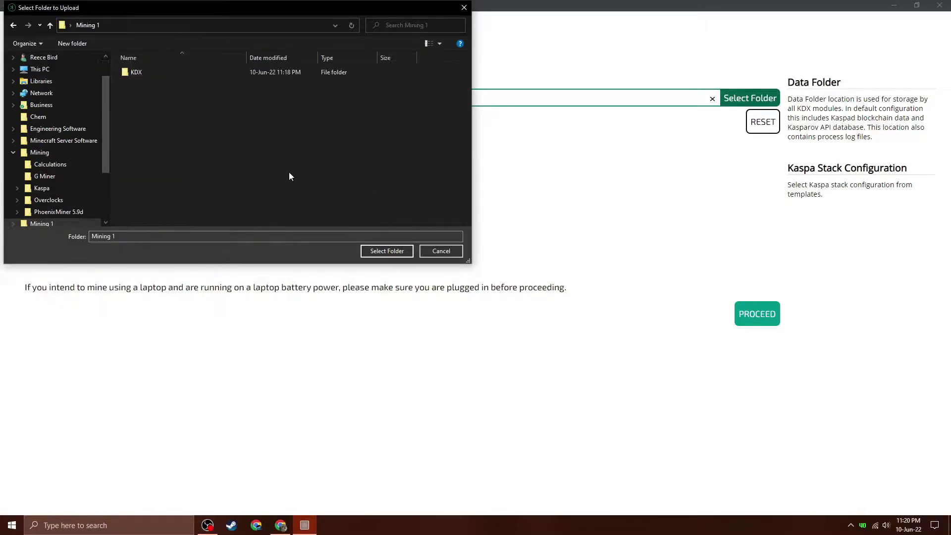
pyautogui.doubleClick(133, 75)
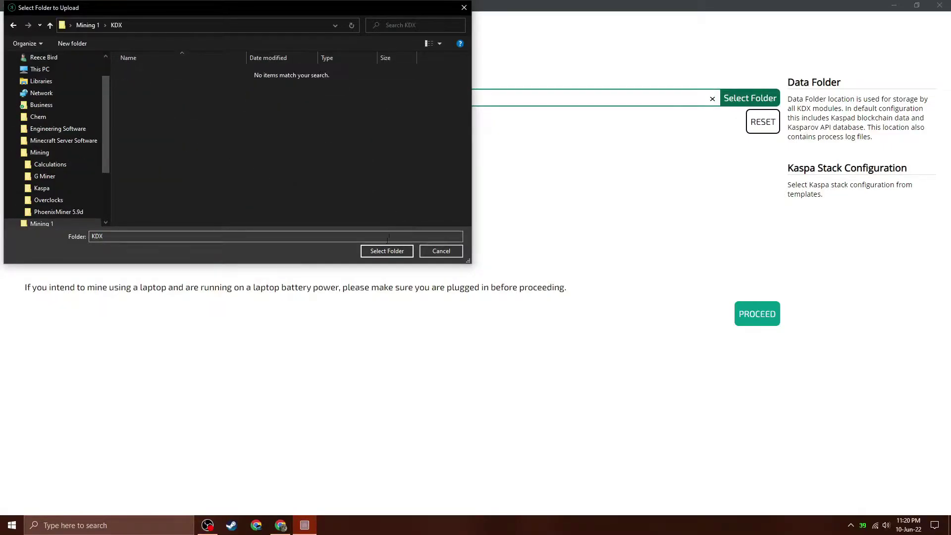
pyautogui.click(384, 250)
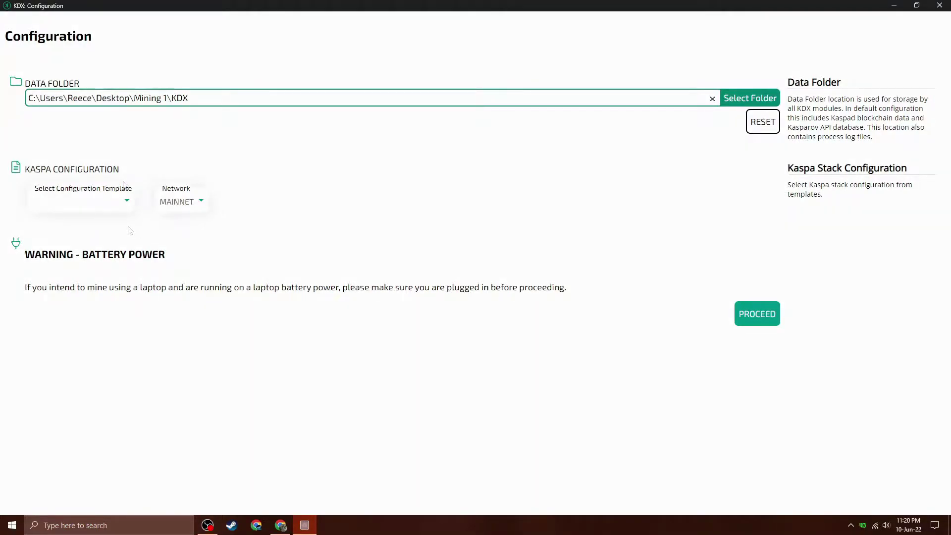
pyautogui.click(122, 206)
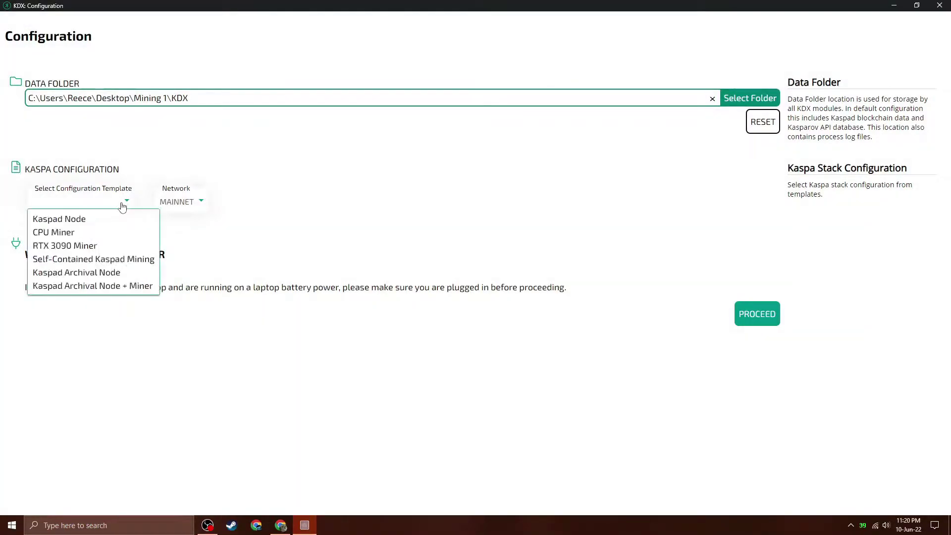
pyautogui.click(78, 219)
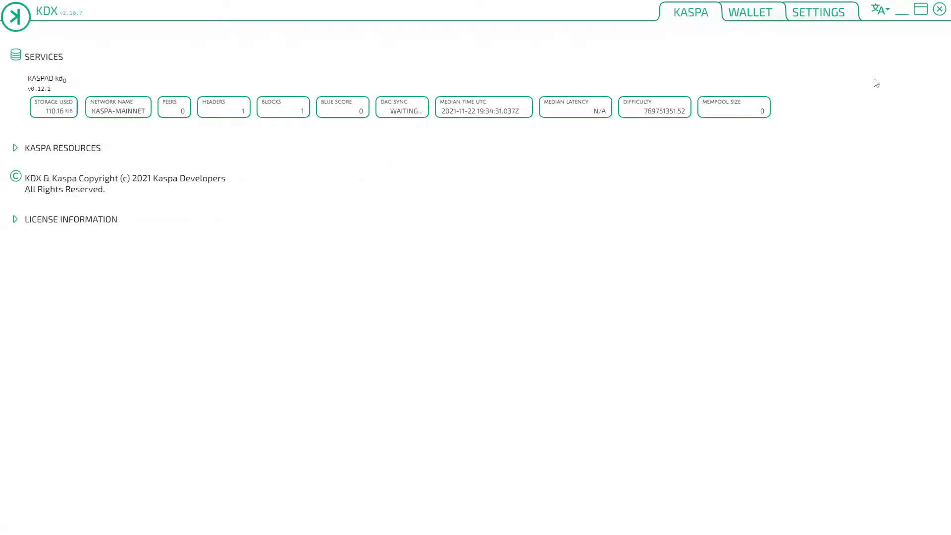
# Enable KDX's Dark Theme, leave Advanced mode off, and return to the Kaspa node status page.
pyautogui.click(819, 15)
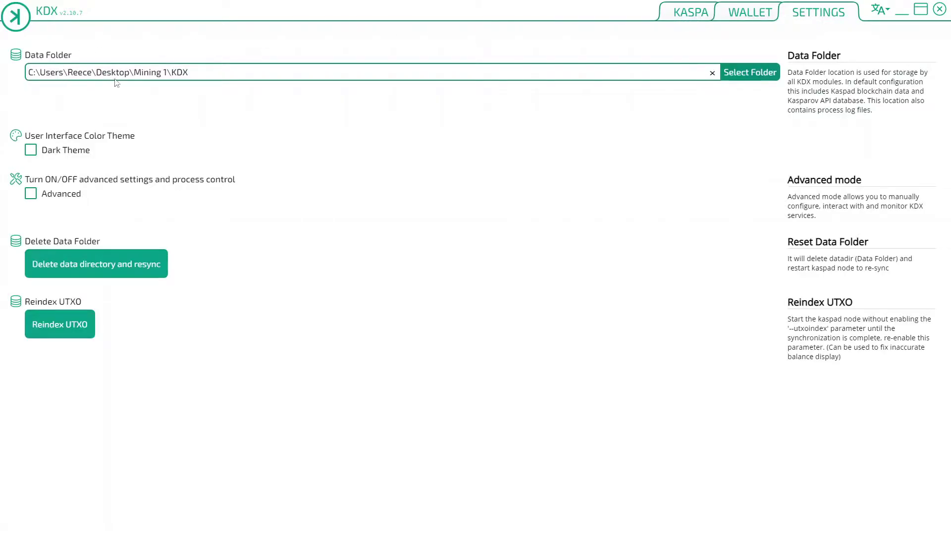
pyautogui.click(30, 151)
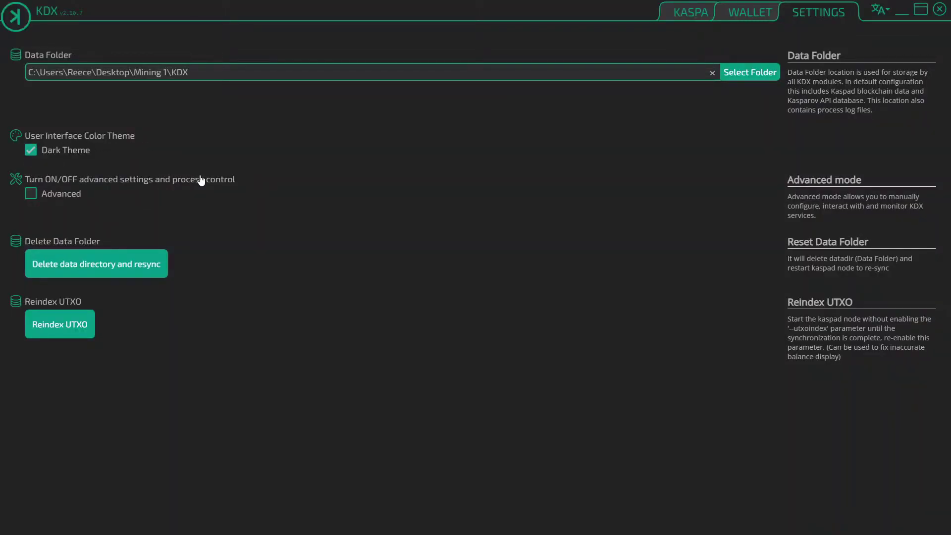
pyautogui.click(31, 193)
pyautogui.scroll(-1, 184, 191)
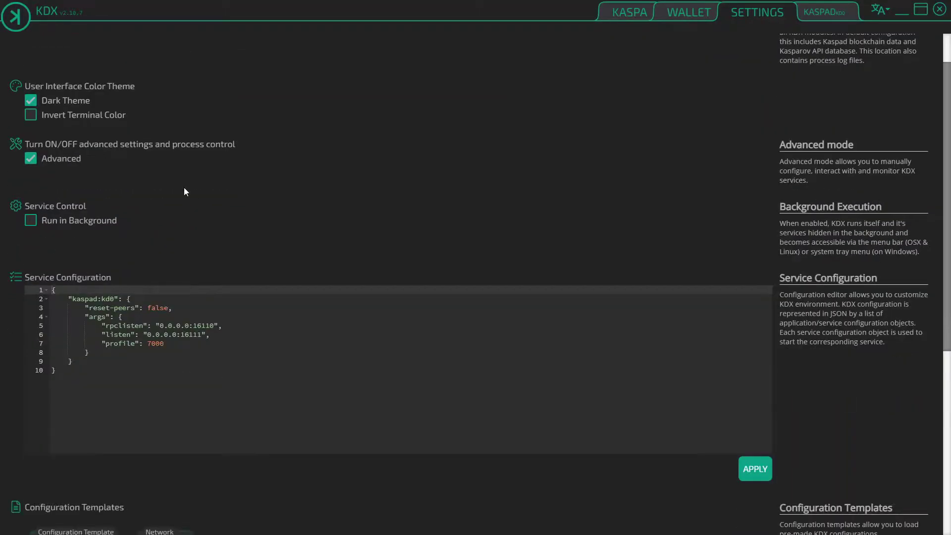
pyautogui.scroll(-5, 70, 223)
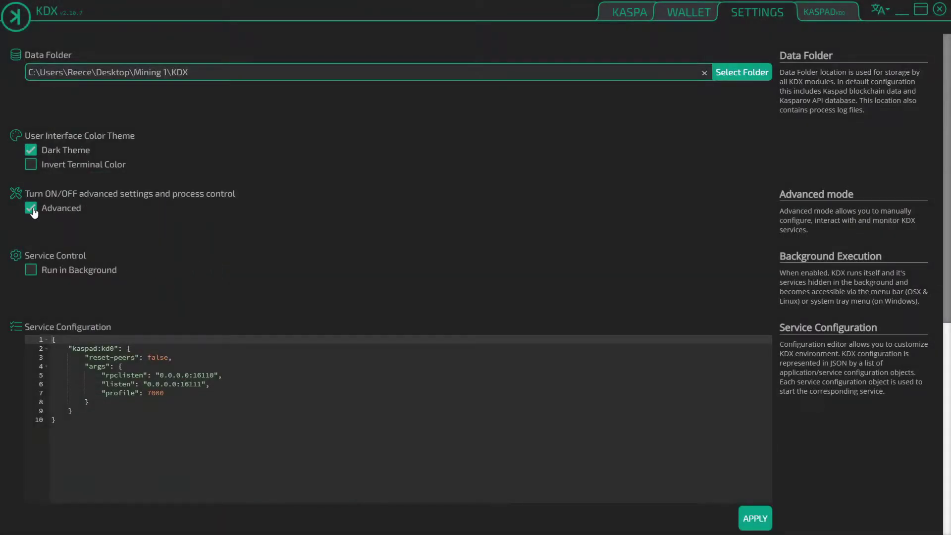
pyautogui.click(31, 208)
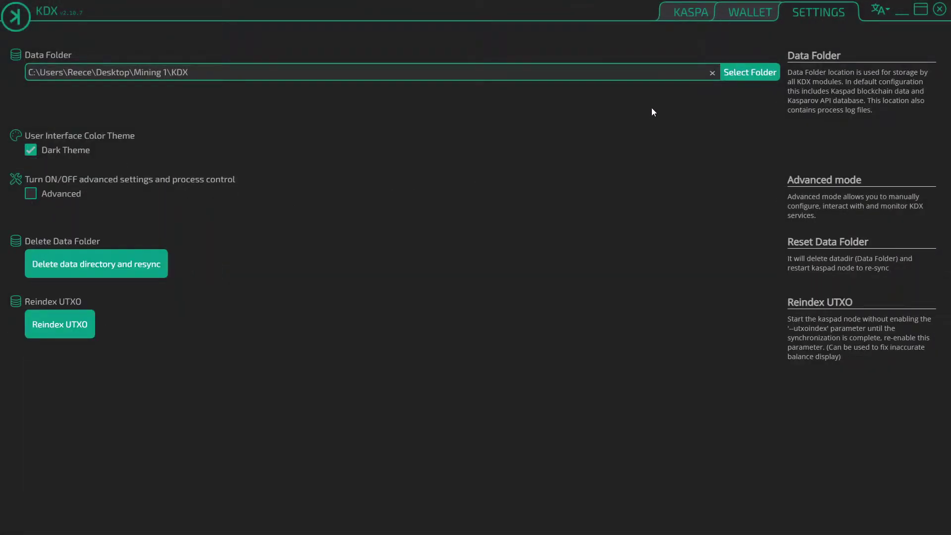
pyautogui.click(681, 19)
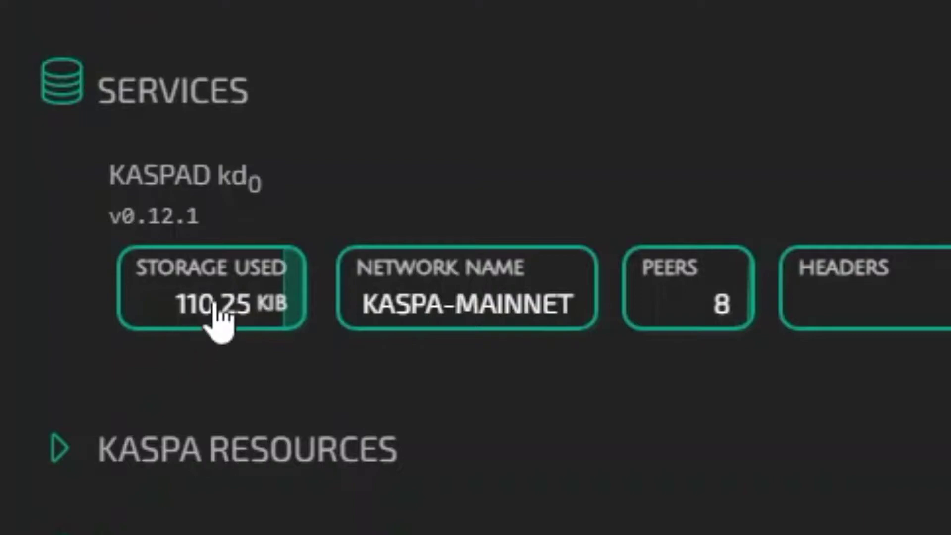
pyautogui.click(902, 15)
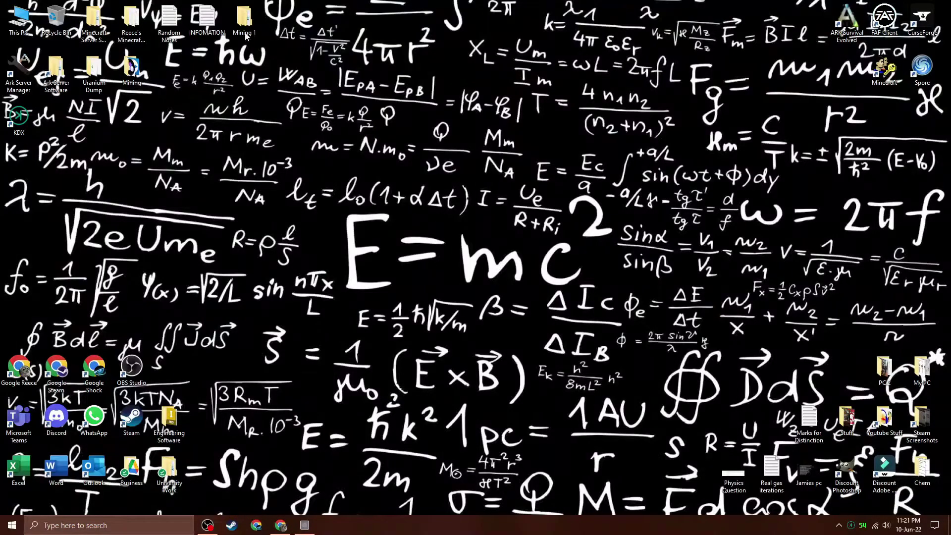
pyautogui.doubleClick(244, 23)
pyautogui.doubleClick(146, 65)
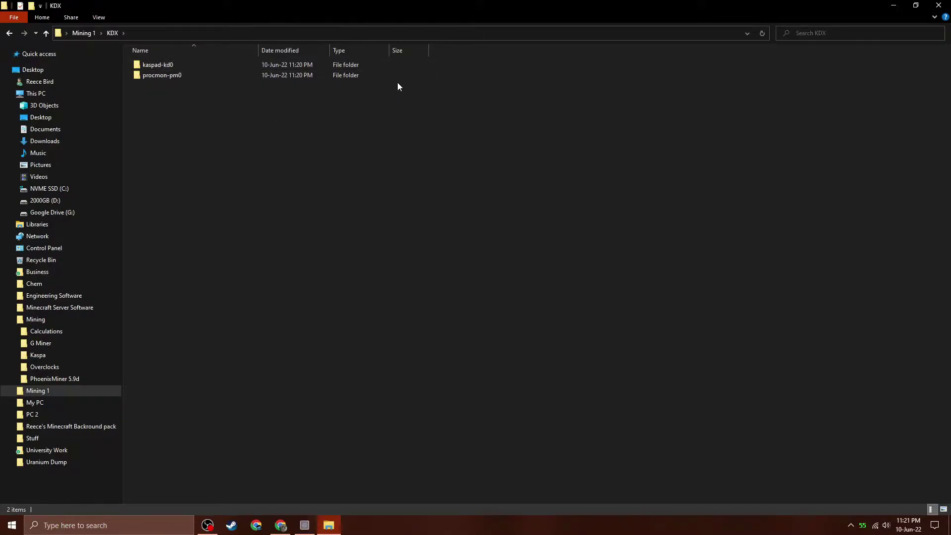
pyautogui.click(938, 5)
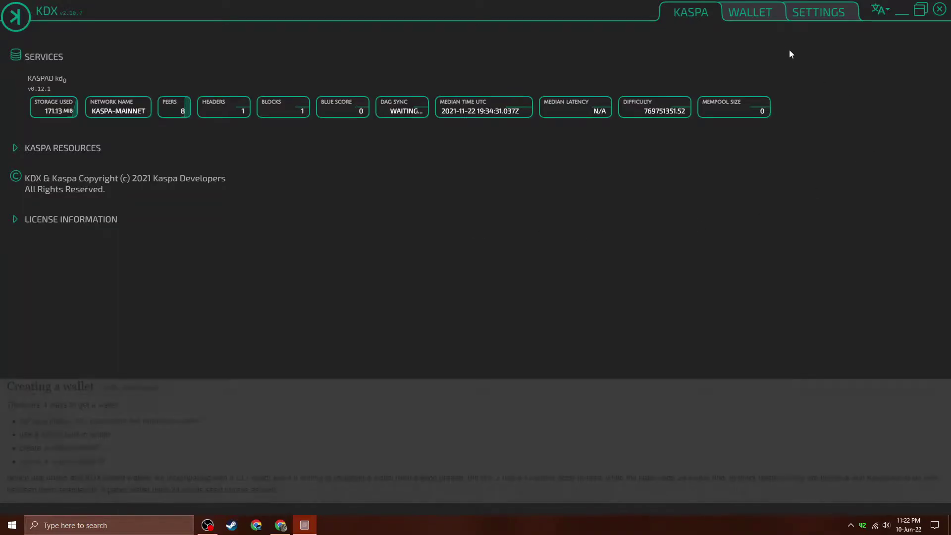
# Go to KDX's Wallet page and choose Create New Wallet to reach the password prompt.
pyautogui.click(749, 14)
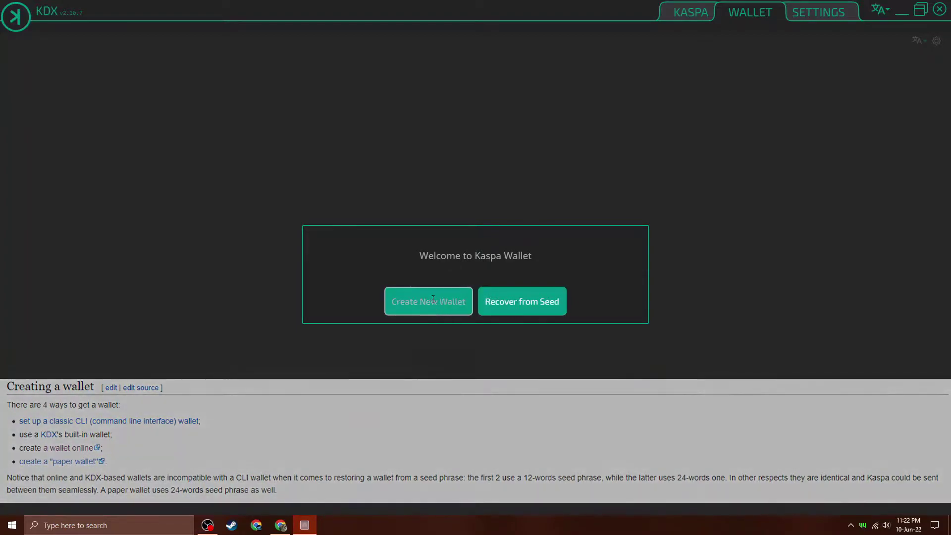
pyautogui.click(433, 302)
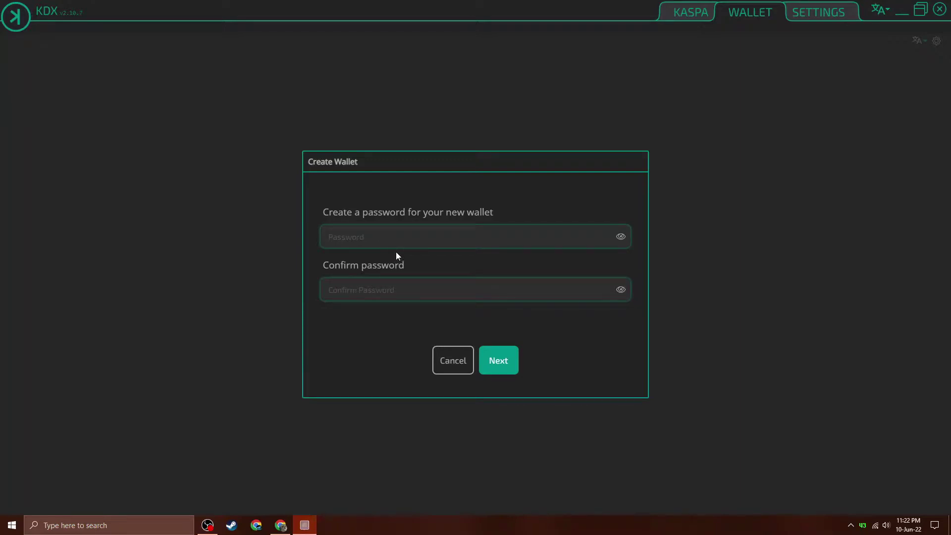
# Cancel the wallet dialog, search 'kaspa wallet' in a new Chrome tab, and open the Kaspa Wallet result.
pyautogui.click(458, 366)
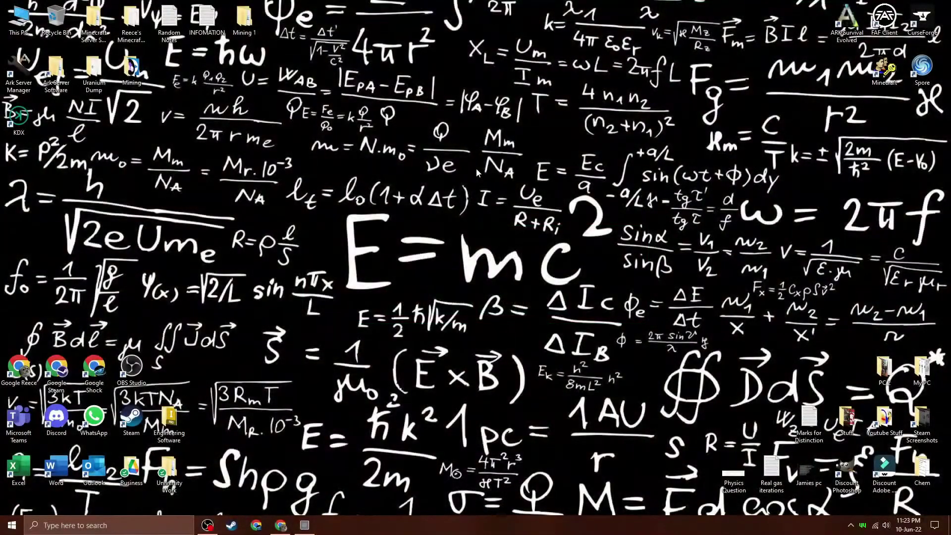
pyautogui.click(281, 525)
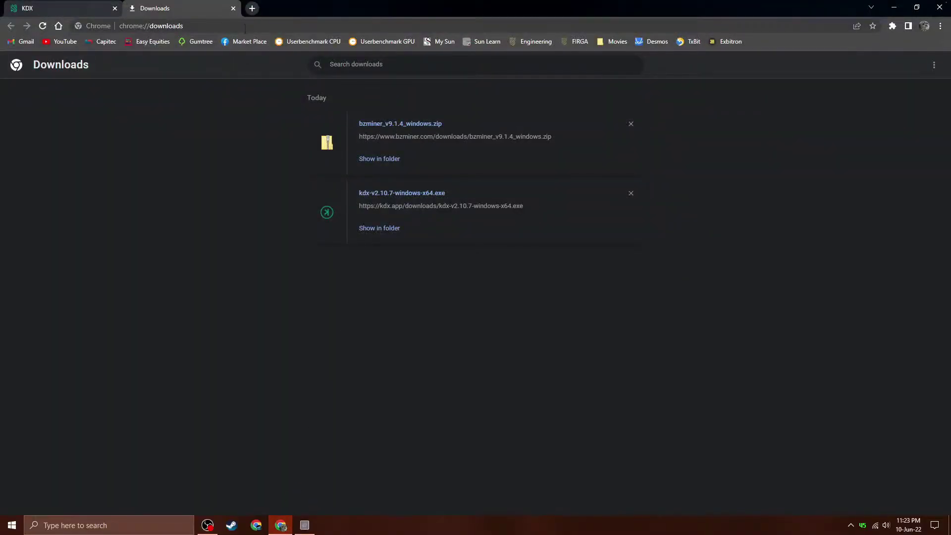
pyautogui.click(252, 8)
pyautogui.click(390, 211)
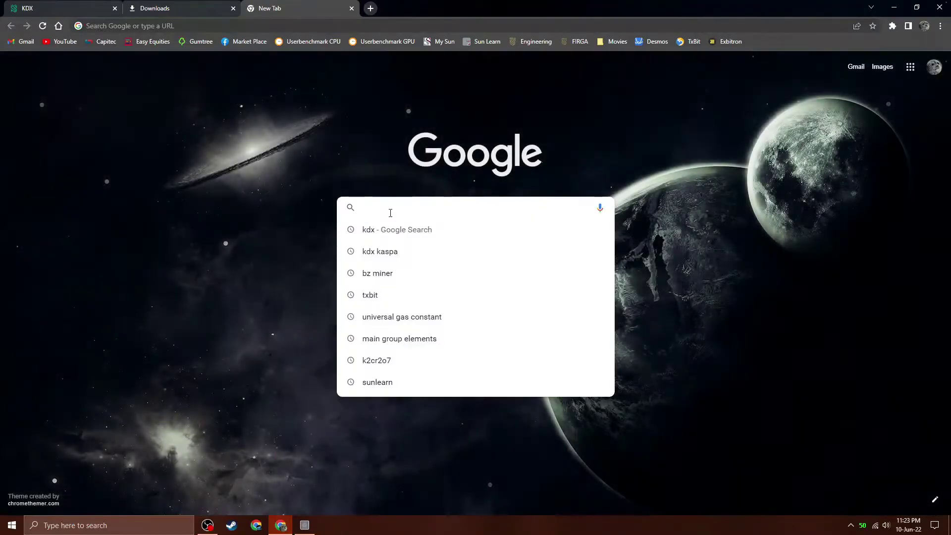
pyautogui.write('kaspa walle')
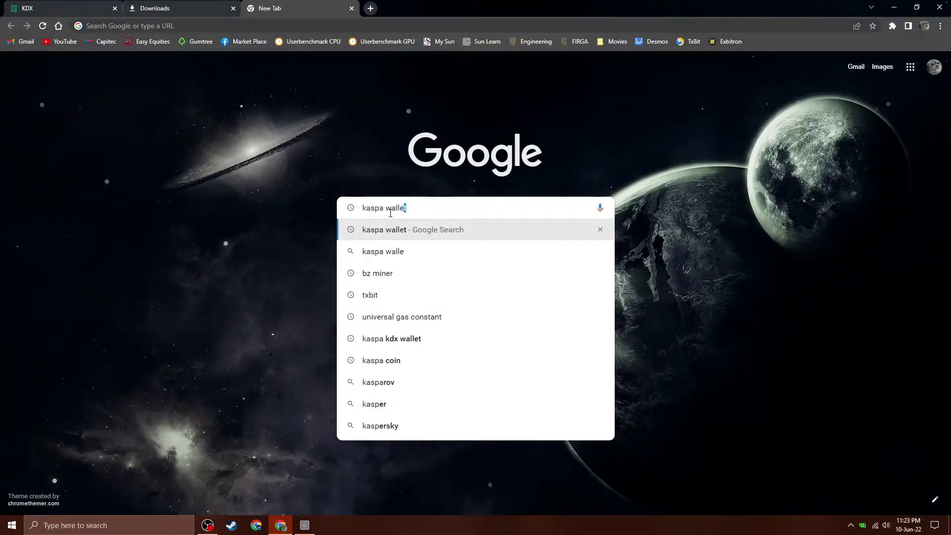
pyautogui.write('t')
pyautogui.press('Return')
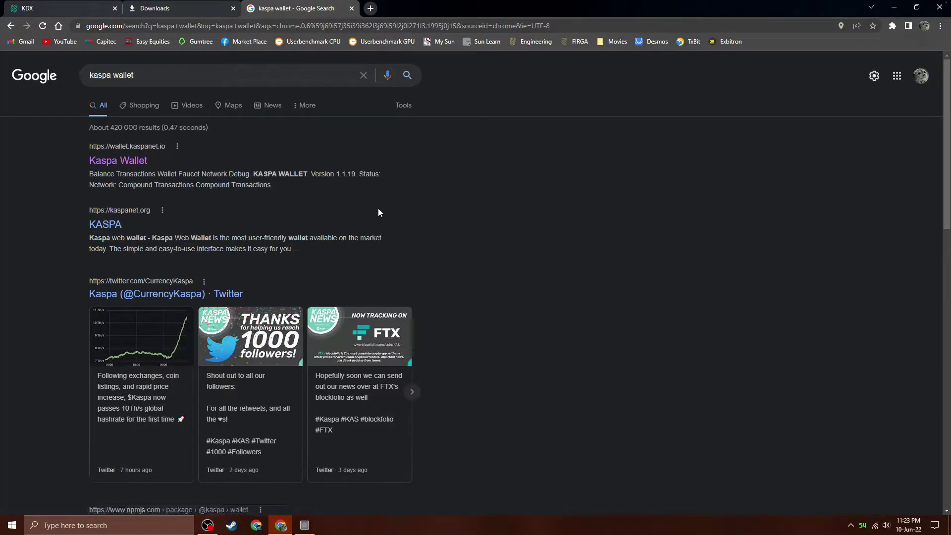
pyautogui.click(135, 162)
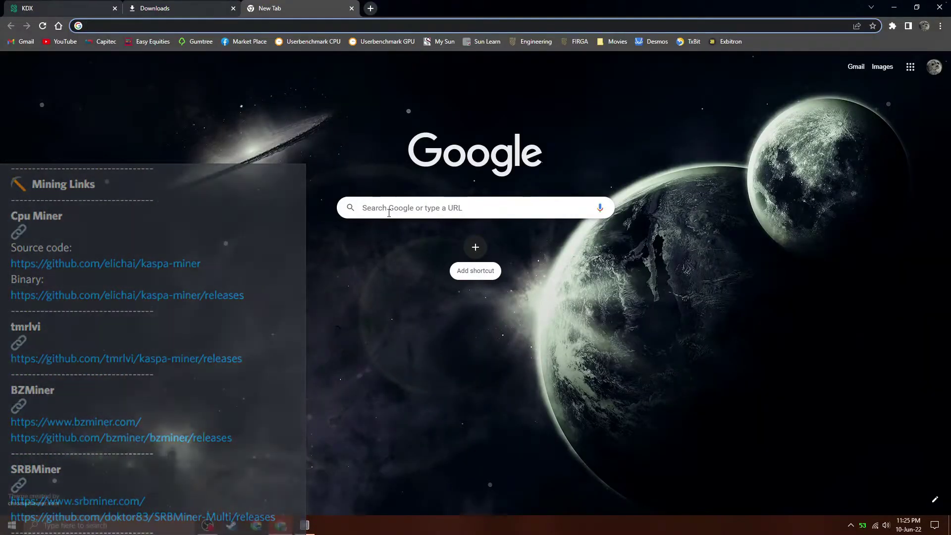
# Search Google for 'bz miner', open bzminer.com, and go to its Downloads page.
pyautogui.click(389, 213)
pyautogui.write('b')
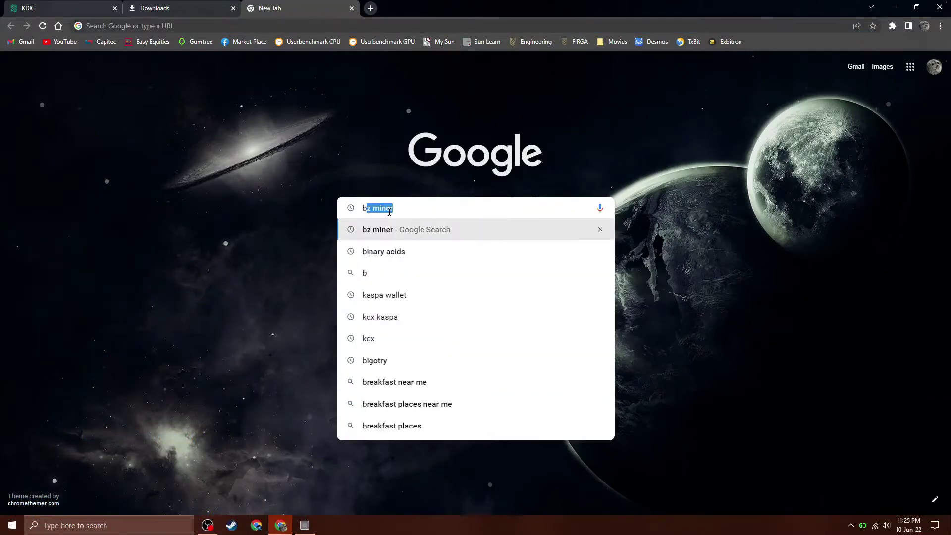
pyautogui.write('z miner')
pyautogui.press('Return')
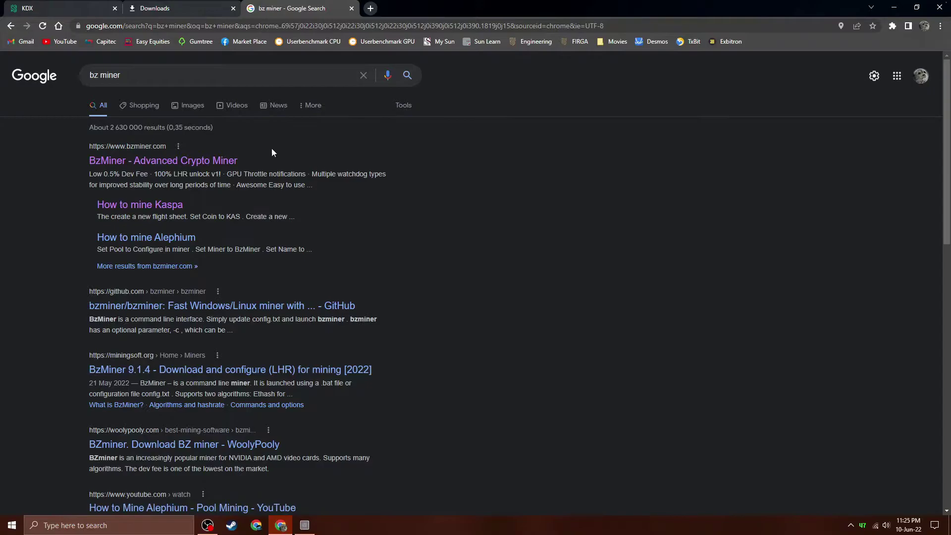
pyautogui.click(210, 161)
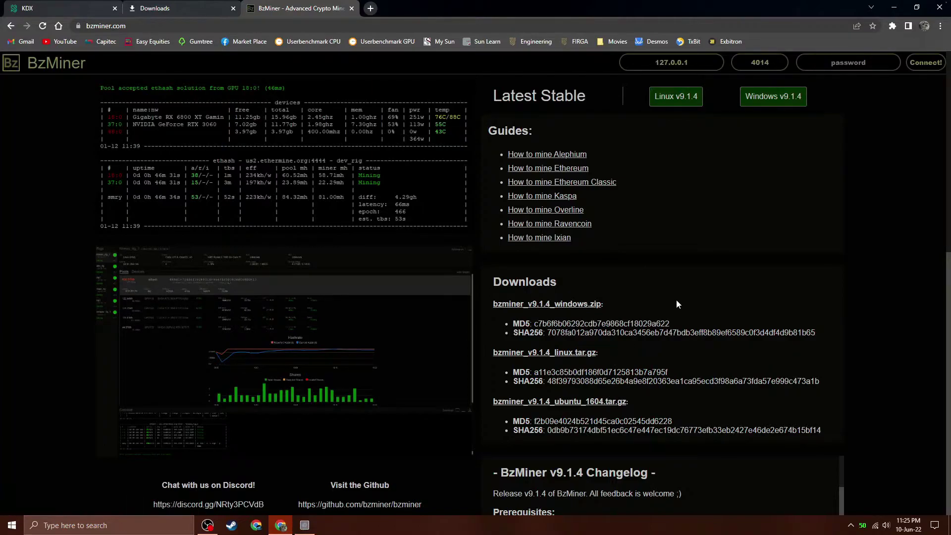
pyautogui.click(179, 9)
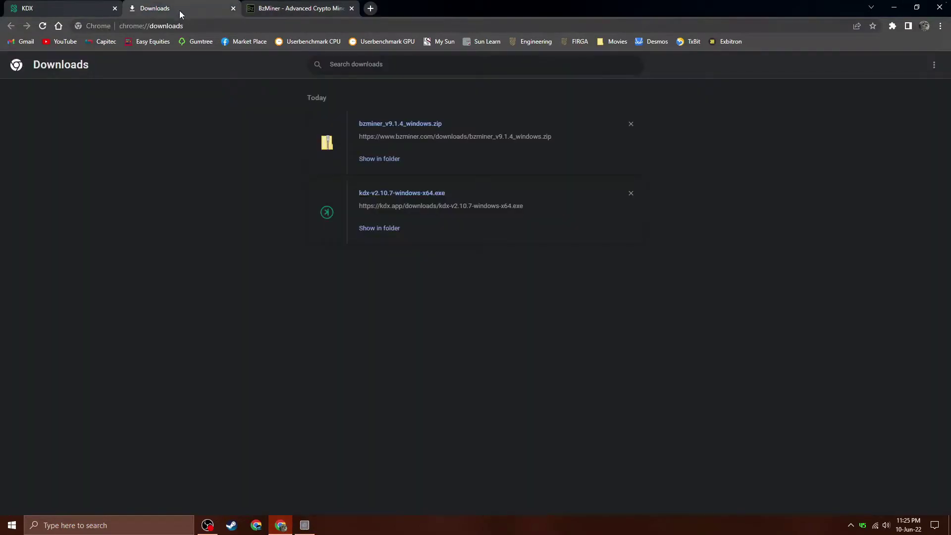
# Open the bzminer_v9.1.4_windows.zip download and start Extract all.
pyautogui.click(384, 130)
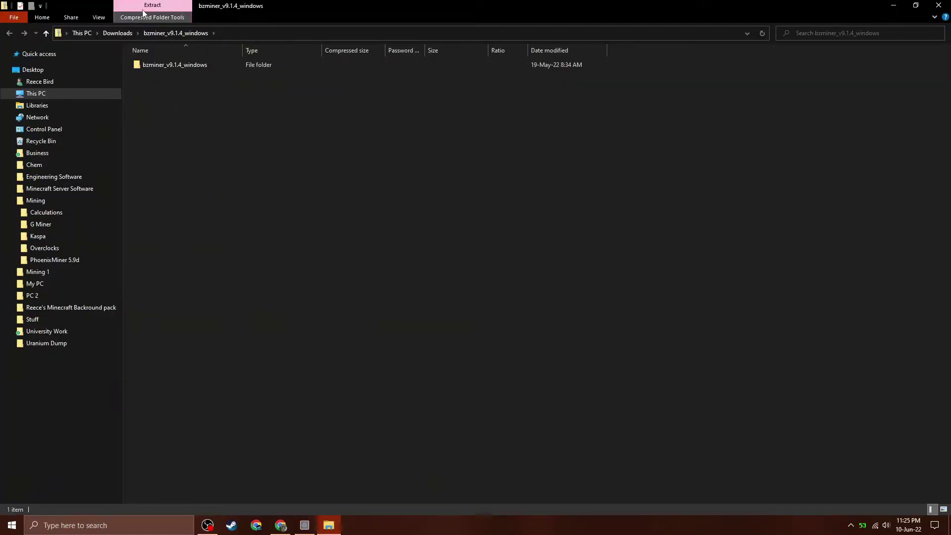
pyautogui.click(158, 17)
pyautogui.click(261, 40)
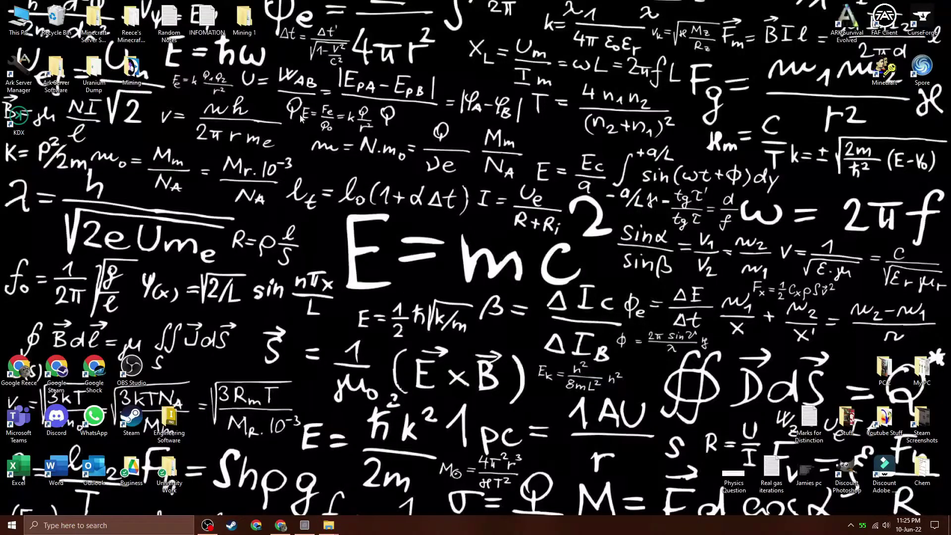
pyautogui.doubleClick(244, 19)
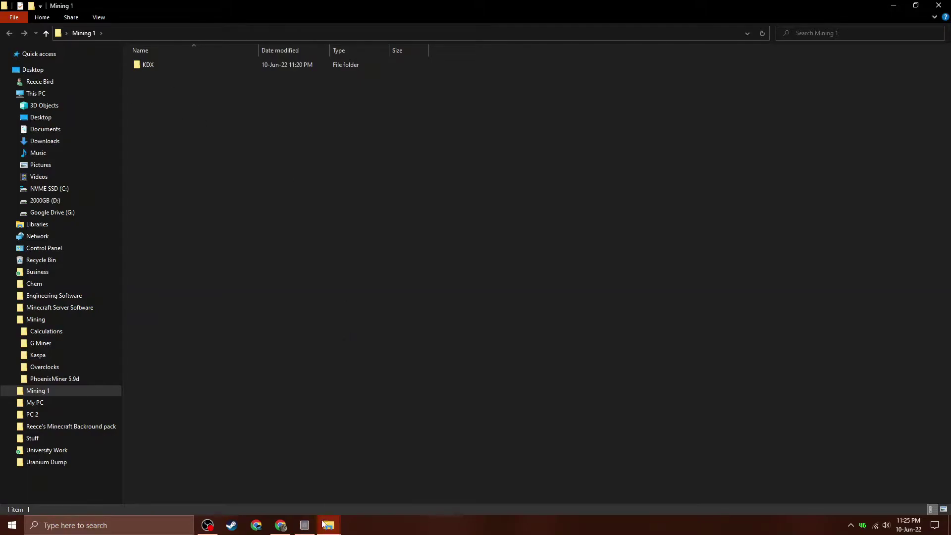
pyautogui.moveTo(329, 525)
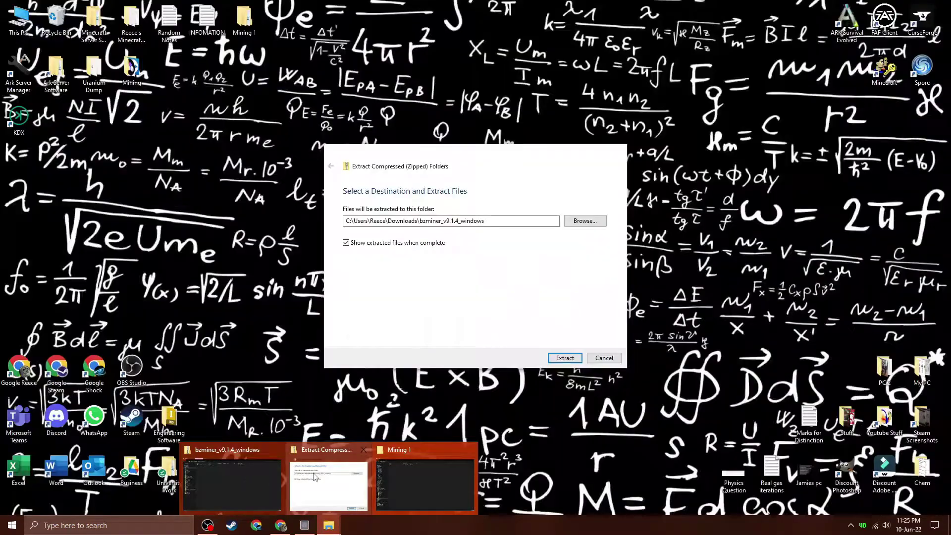
pyautogui.click(313, 477)
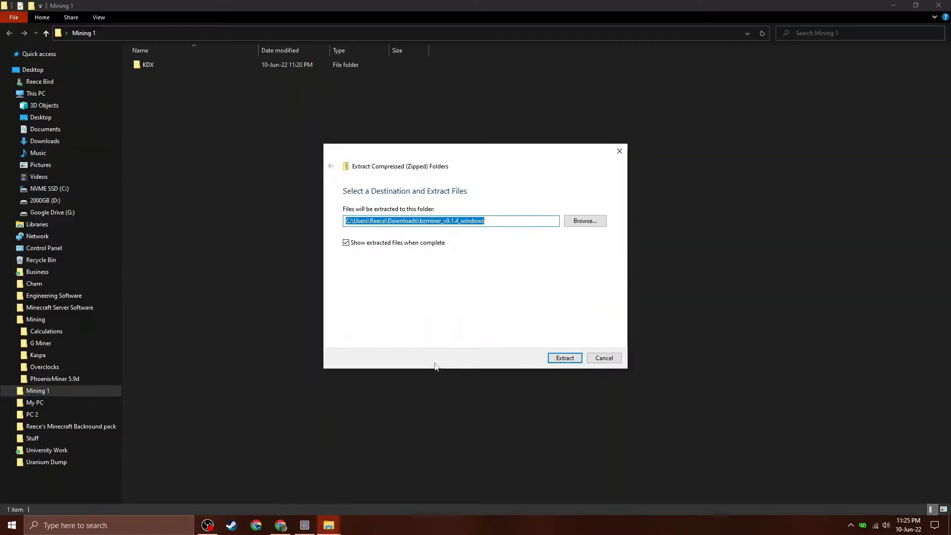
# Set the extraction destination to Desktop\Mining 1 and extract the bzminer files there.
pyautogui.click(585, 220)
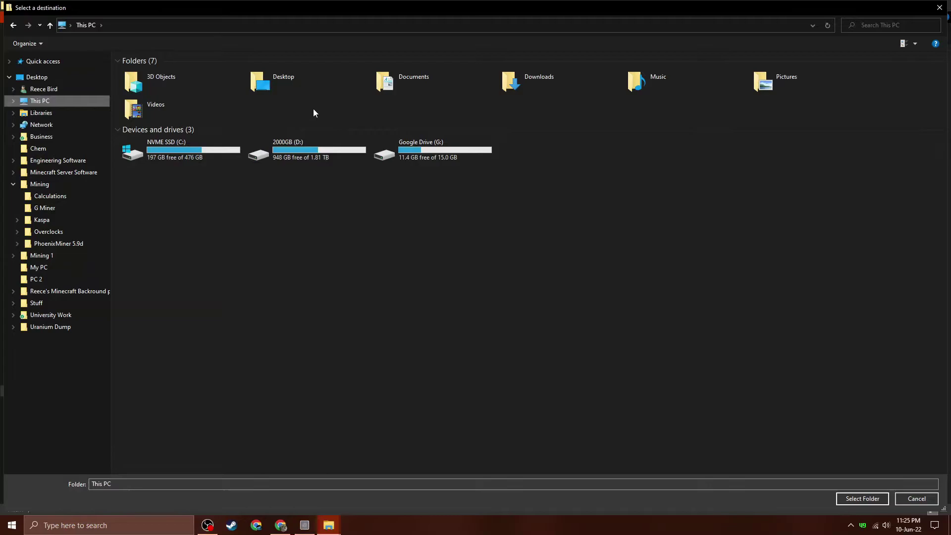
pyautogui.doubleClick(290, 81)
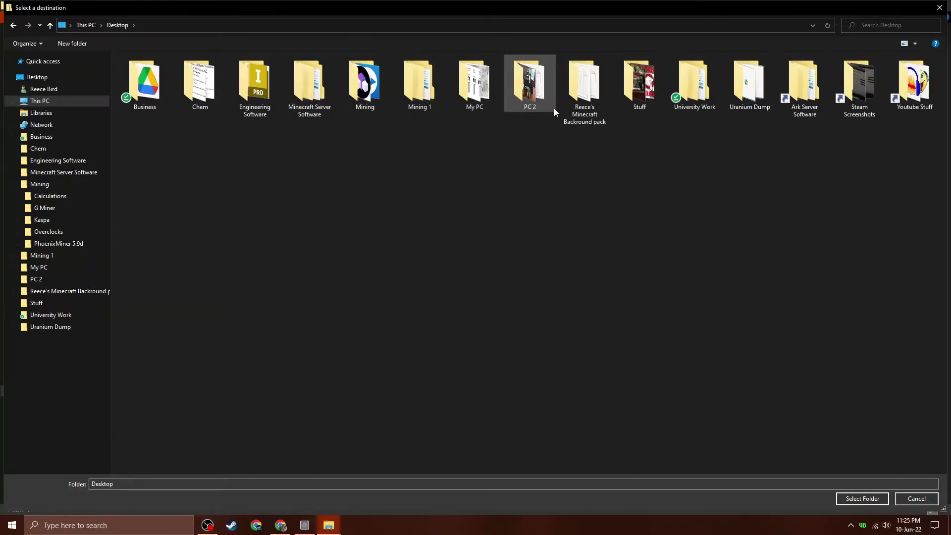
pyautogui.doubleClick(402, 99)
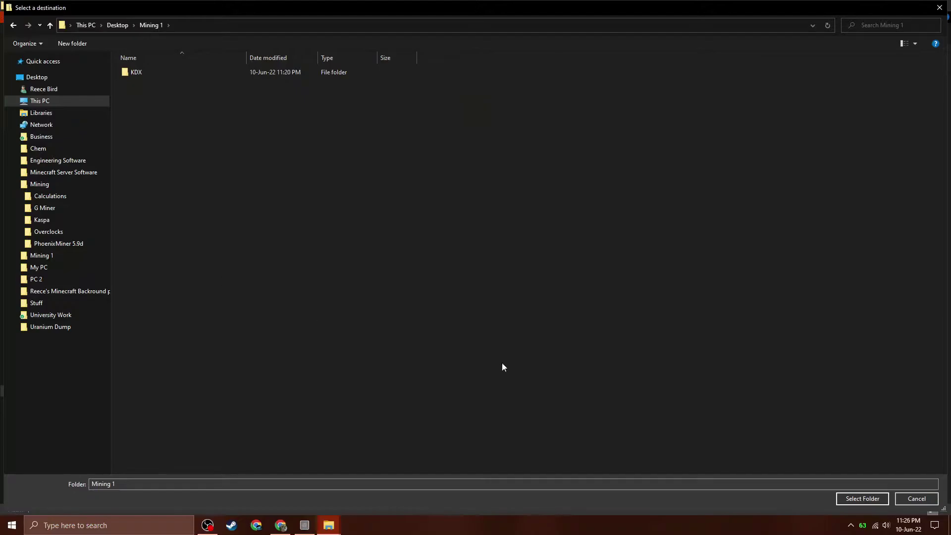
pyautogui.click(860, 498)
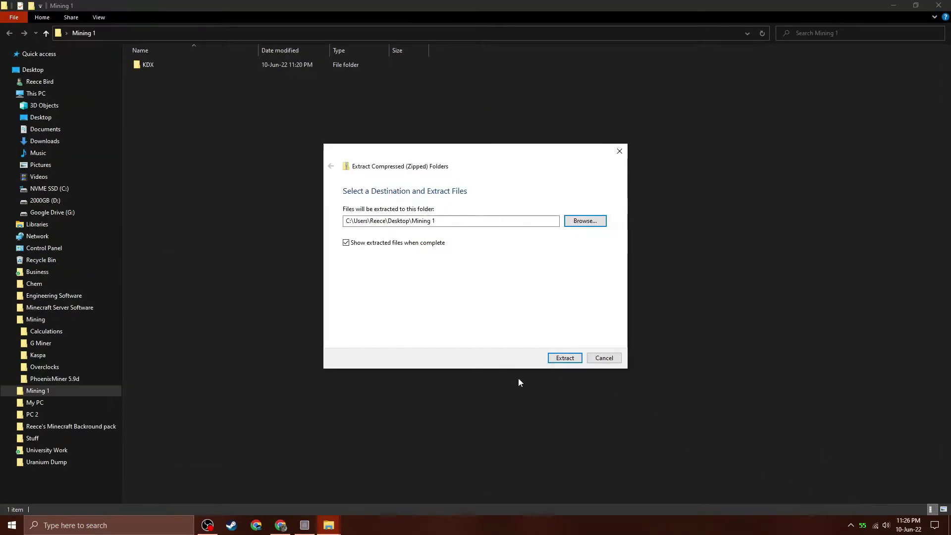
pyautogui.click(558, 355)
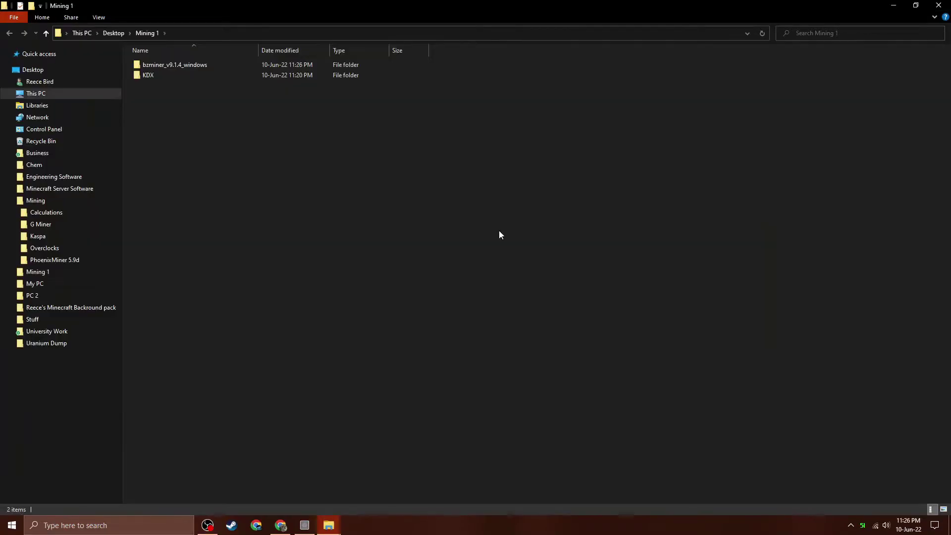
# Rename the extracted bzminer folder to 'BZ Miner' and open it to view its files.
pyautogui.click(173, 66)
pyautogui.rightClick(172, 66)
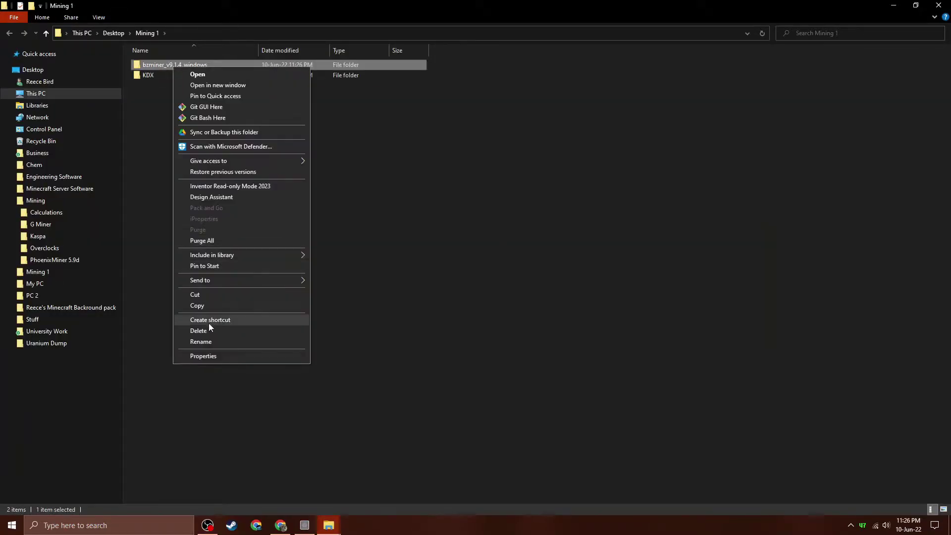
pyautogui.click(206, 339)
pyautogui.write('BZ Miner')
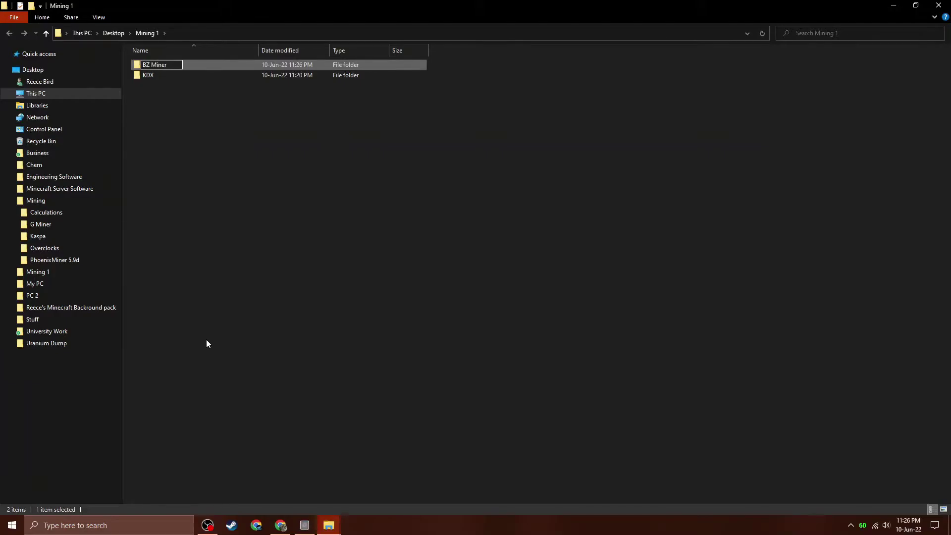
pyautogui.click(219, 193)
pyautogui.doubleClick(157, 67)
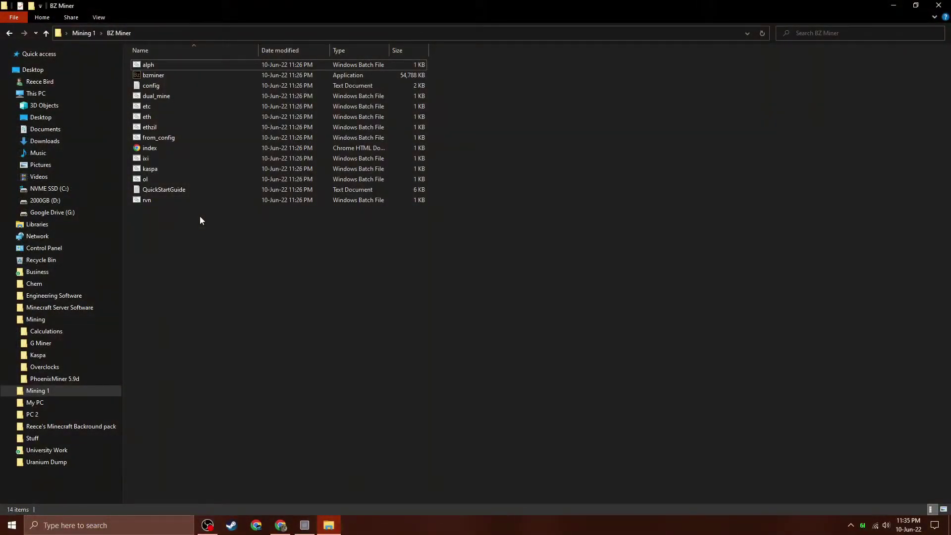
# Open config.txt in a maximized Notepad and point out the pool blocks, wallet and url placeholders.
pyautogui.doubleClick(151, 85)
pyautogui.click(740, 209)
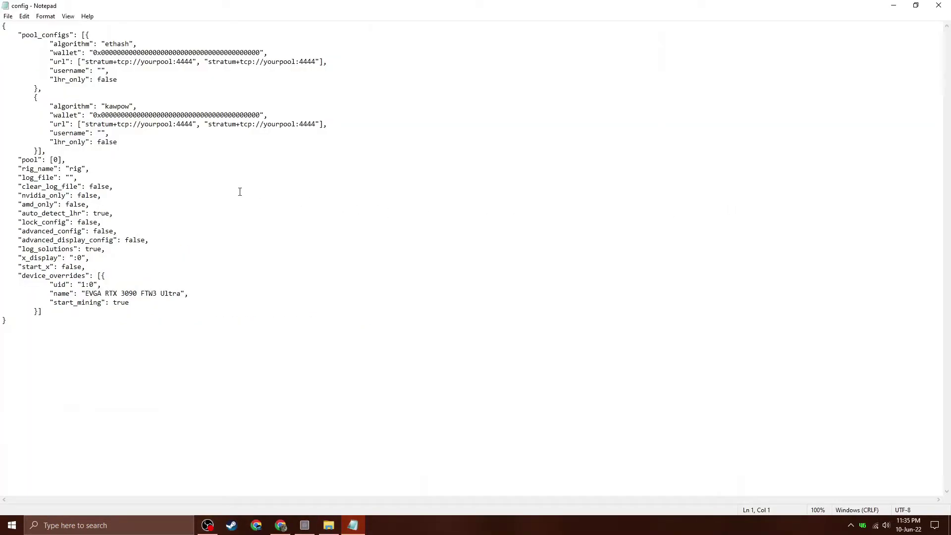
pyautogui.moveTo(50, 44); pyautogui.dragTo(125, 80)
pyautogui.moveTo(50, 105); pyautogui.dragTo(119, 141)
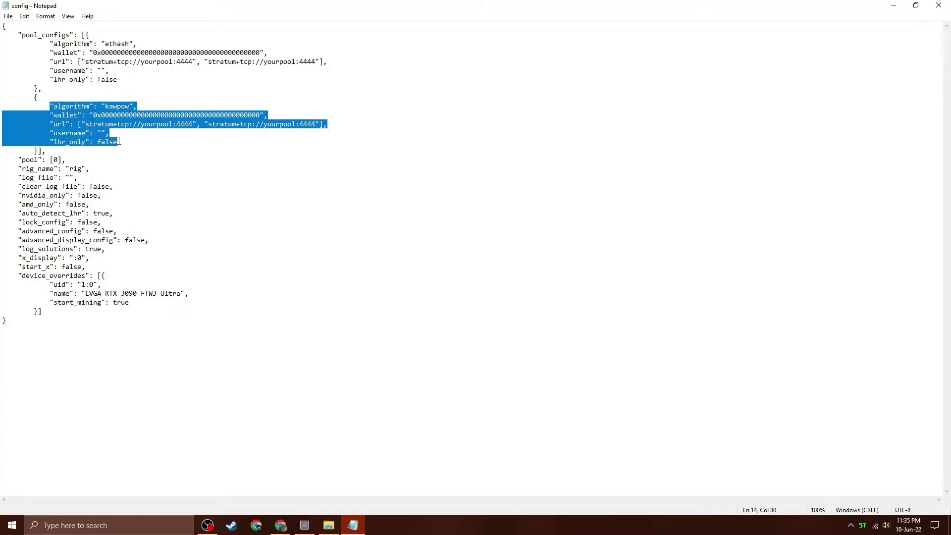
pyautogui.doubleClick(106, 45)
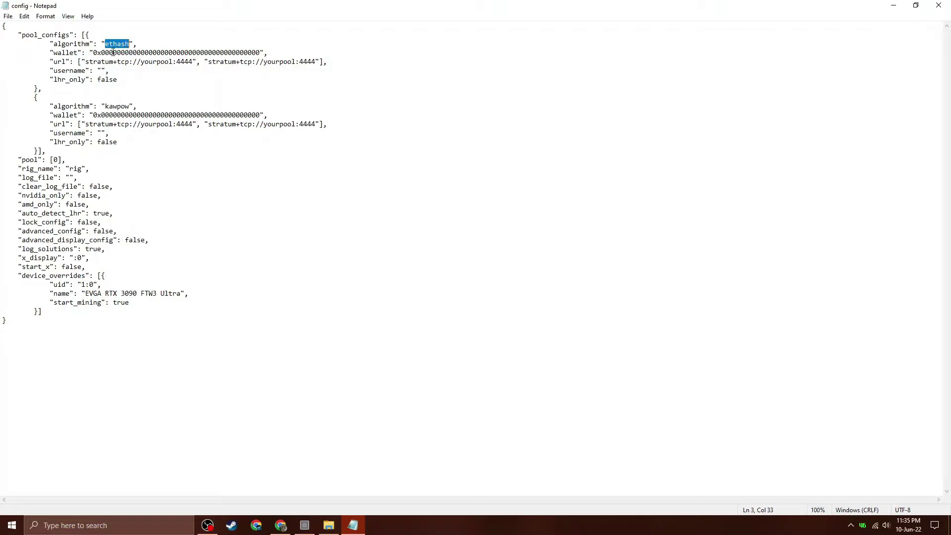
pyautogui.moveTo(94, 53); pyautogui.dragTo(259, 51)
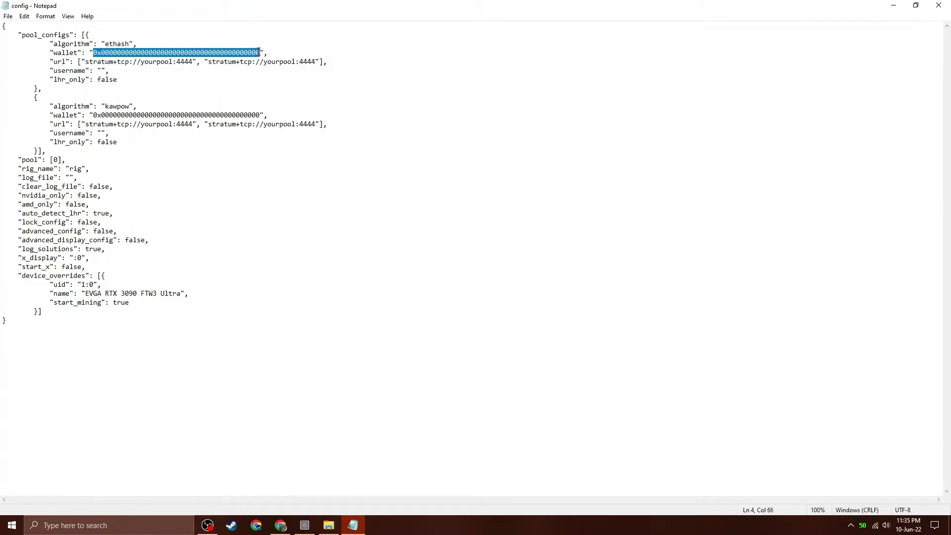
pyautogui.moveTo(86, 62); pyautogui.dragTo(192, 63)
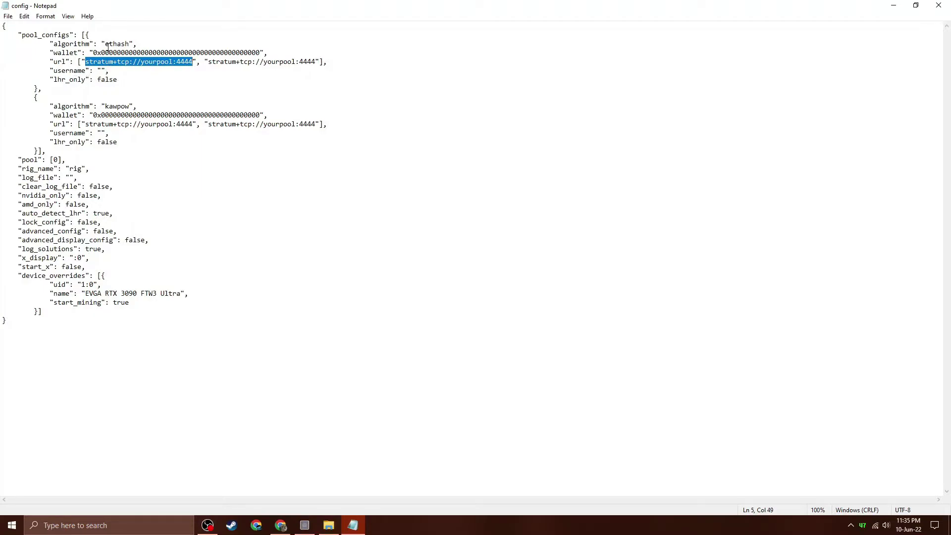
# Replace the ethash and kawpow algorithm values with kaspa in both pool entries.
pyautogui.moveTo(104, 44); pyautogui.dragTo(128, 45)
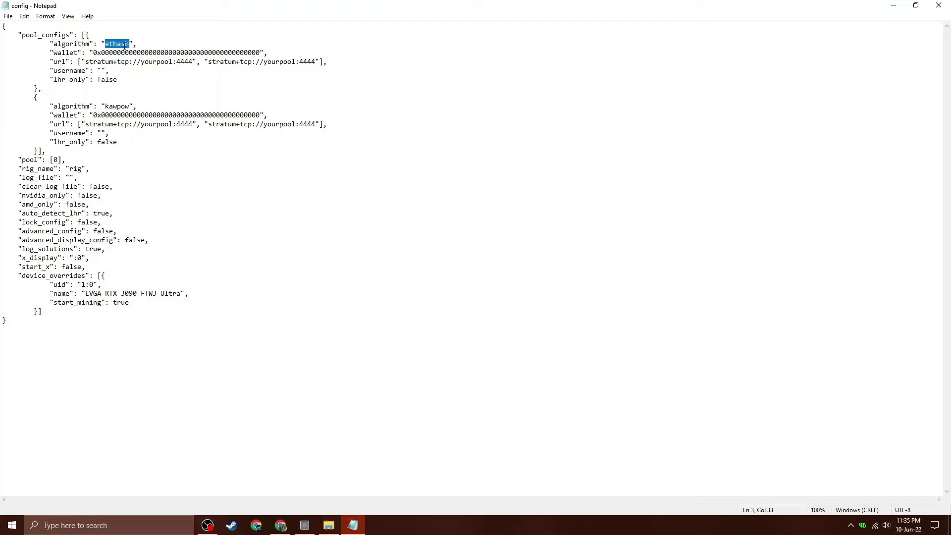
pyautogui.write('kaspa')
pyautogui.moveTo(105, 106); pyautogui.dragTo(129, 106)
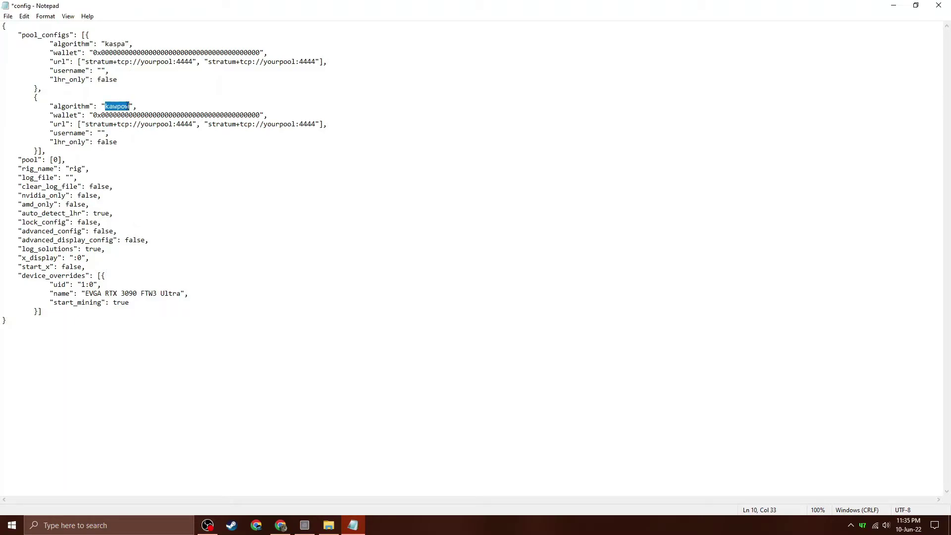
pyautogui.write('kaspa')
pyautogui.click(109, 52)
# Check the Kaspa node services status in KDX, then return to the wallet welcome page.
pyautogui.click(305, 525)
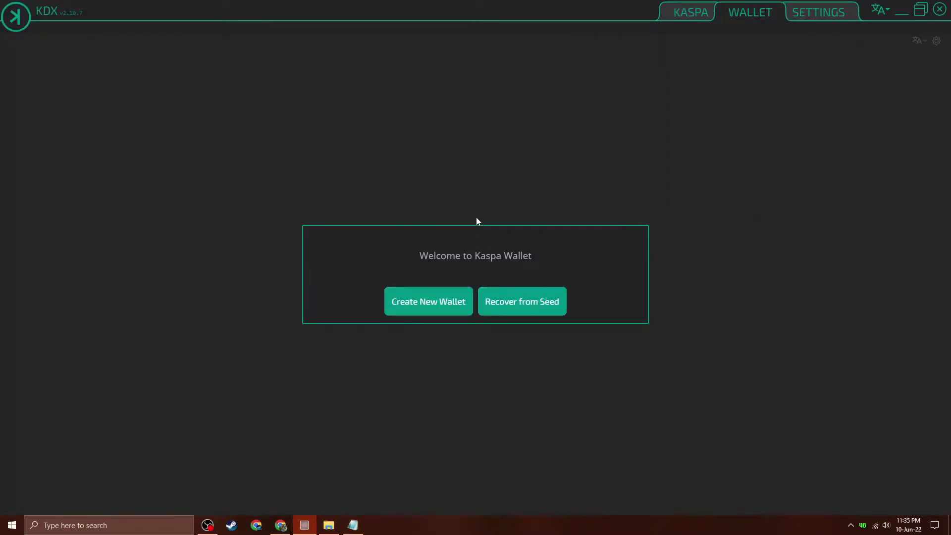
pyautogui.click(694, 12)
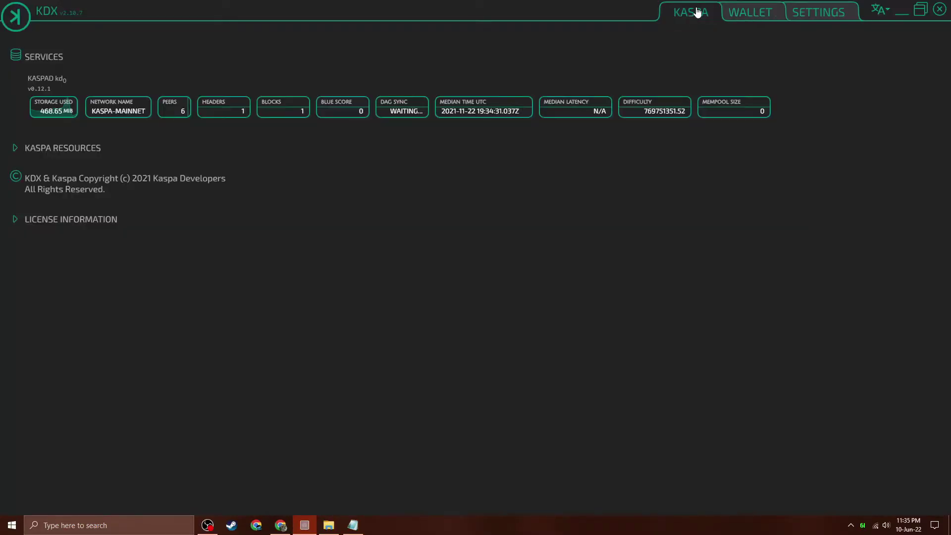
pyautogui.click(744, 14)
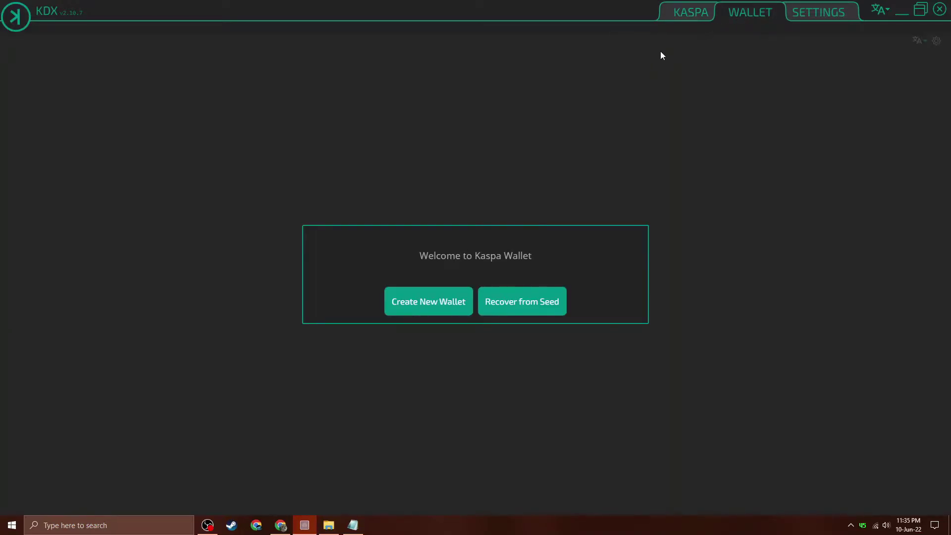
# Minimize KDX, the Notepad config and the BZ Miner folder to reveal the desktop.
pyautogui.click(901, 13)
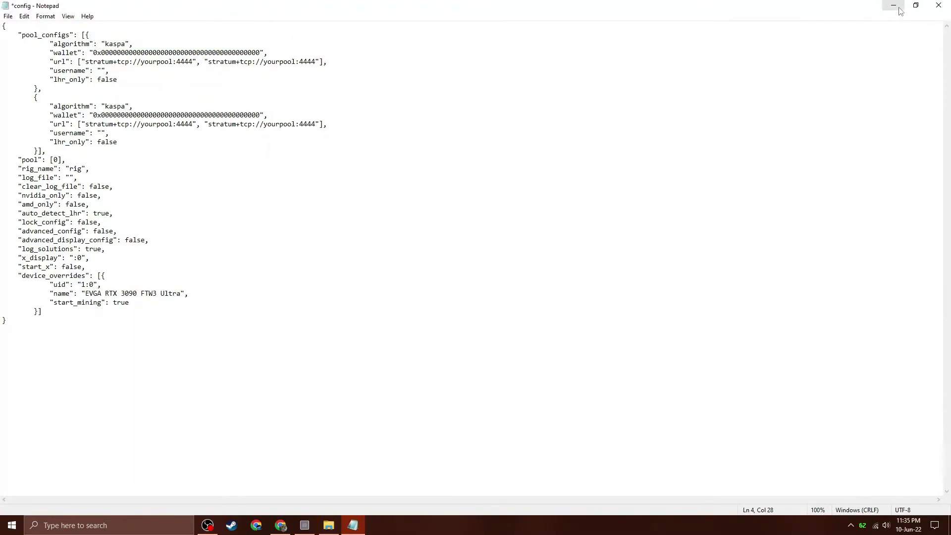
pyautogui.click(894, 6)
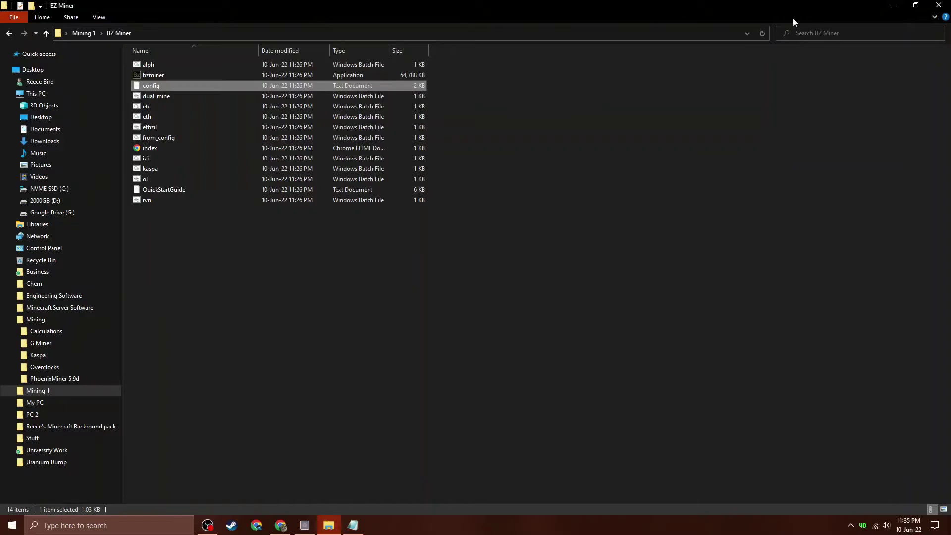
pyautogui.click(893, 6)
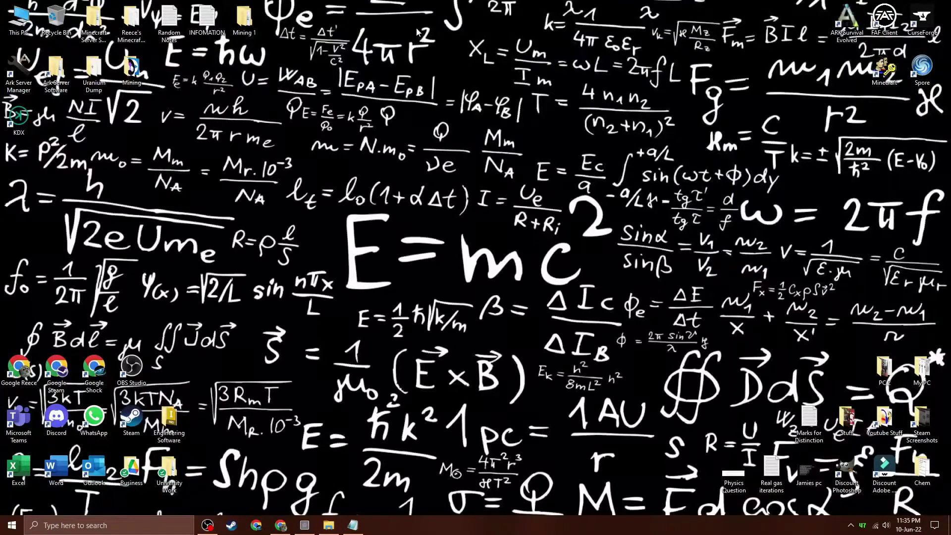
# Copy the Kaspa wallet address from INFOMATION.txt into both wallet entries of the config.
pyautogui.doubleClick(210, 25)
pyautogui.moveTo(326, 231); pyautogui.dragTo(59, 231)
pyautogui.rightClick(69, 229)
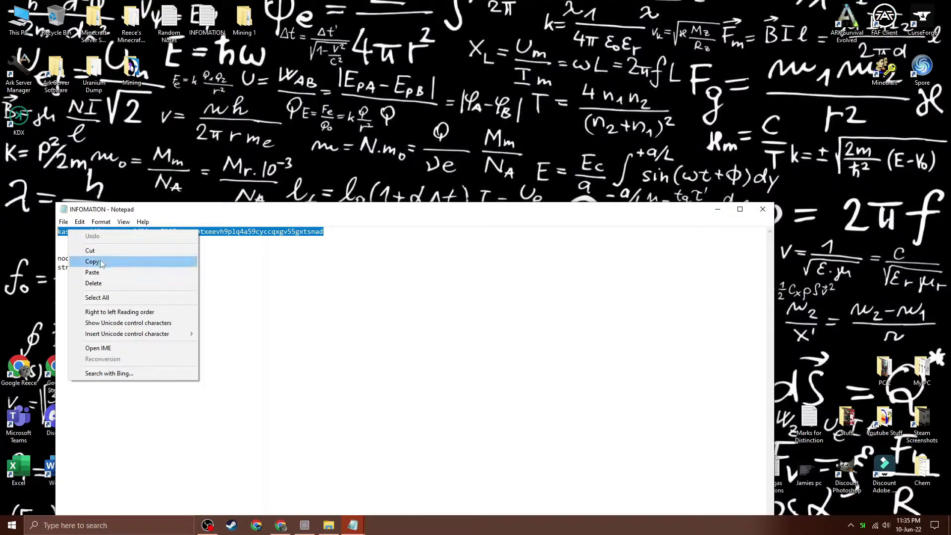
pyautogui.click(89, 258)
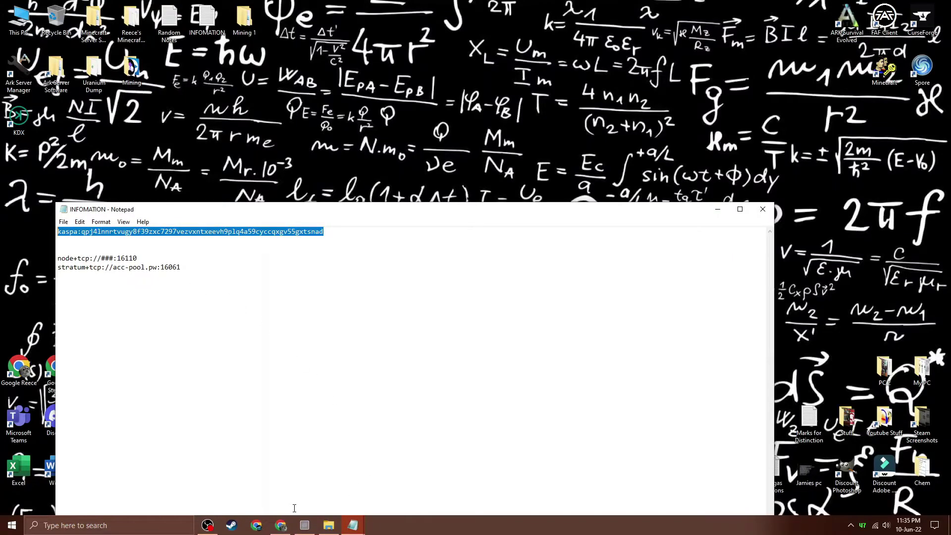
pyautogui.moveTo(351, 524)
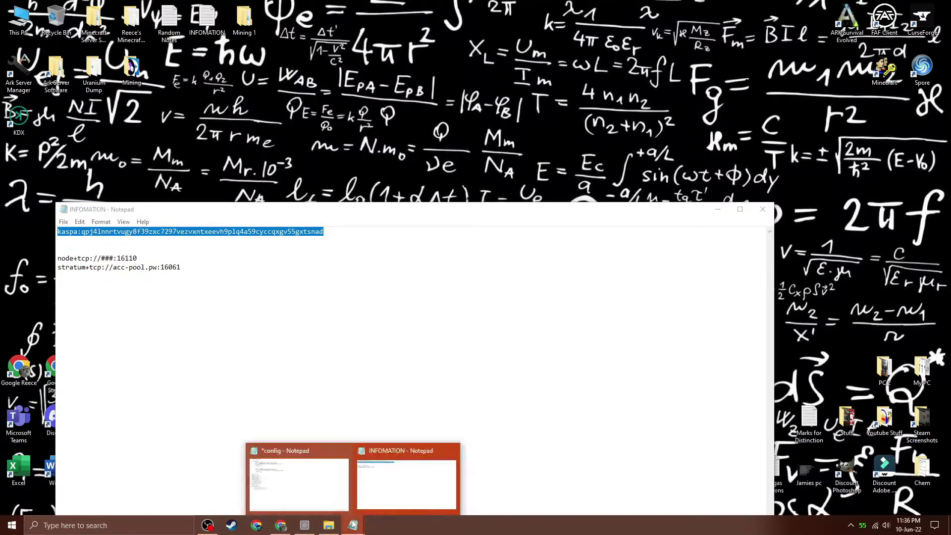
pyautogui.click(308, 485)
pyautogui.hotkey('shift', 'Right')
pyautogui.hotkey('shift', 'Right')
pyautogui.hotkey('shift', 'Right')
pyautogui.hotkey('shift', 'Right')
pyautogui.hotkey('shift', 'Right')
pyautogui.hotkey('shift', 'Right')
pyautogui.hotkey('shift', 'Right')
pyautogui.hotkey('shift', 'Right')
pyautogui.hotkey('shift', 'Right')
pyautogui.hotkey('shift', 'Right')
pyautogui.hotkey('shift', 'Right')
pyautogui.hotkey('shift', 'Right')
pyautogui.hotkey('shift', 'Right')
pyautogui.hotkey('shift', 'Right')
pyautogui.hotkey('shift', 'Right')
pyautogui.hotkey('shift', 'Right')
pyautogui.hotkey('shift', 'Right')
pyautogui.hotkey('shift', 'Right')
pyautogui.hotkey('shift', 'Right')
pyautogui.hotkey('shift', 'Right')
pyautogui.hotkey('ctrl', 'v')
pyautogui.moveTo(93, 115); pyautogui.dragTo(261, 115)
pyautogui.hotkey('ctrl', 'v')
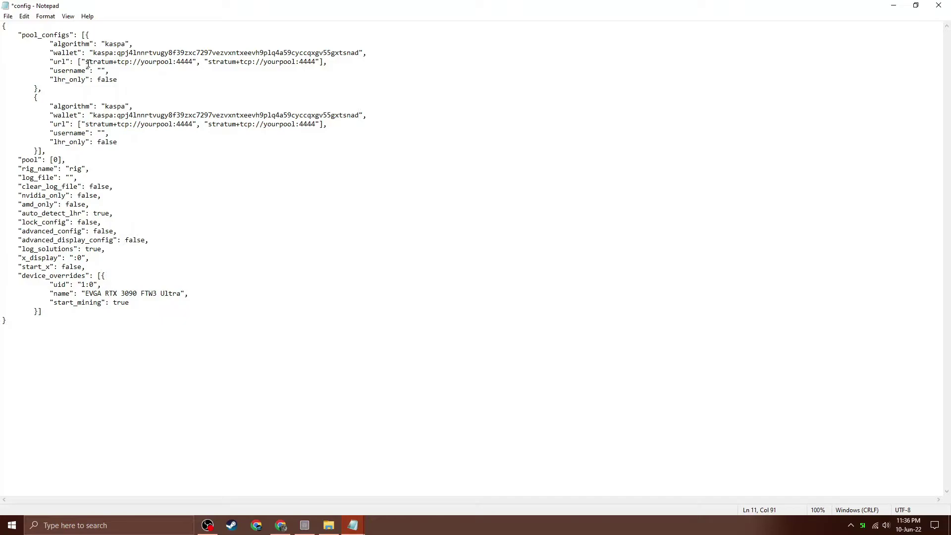
# Replace the first pool url with node+tcp://###:16110.
pyautogui.moveTo(88, 63); pyautogui.dragTo(189, 63)
pyautogui.press('Down')
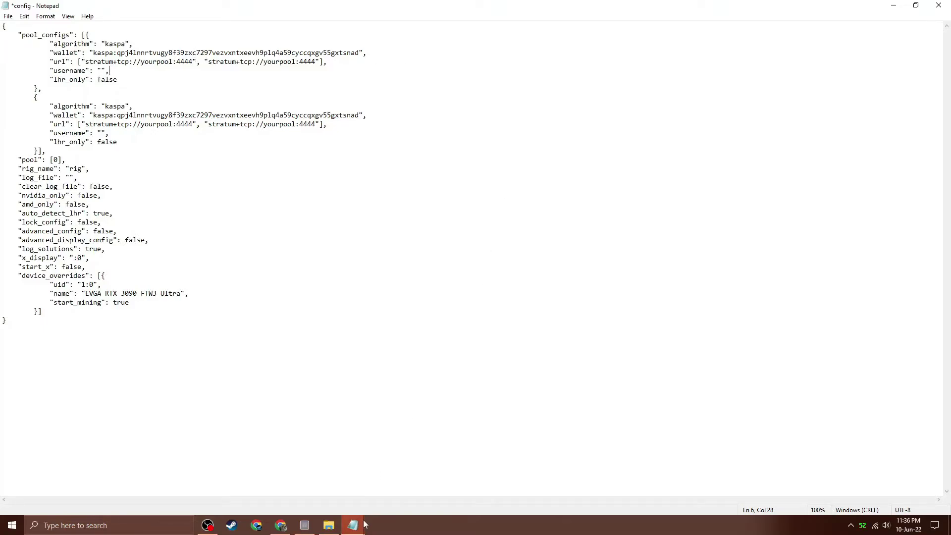
pyautogui.moveTo(353, 525)
pyautogui.click(389, 483)
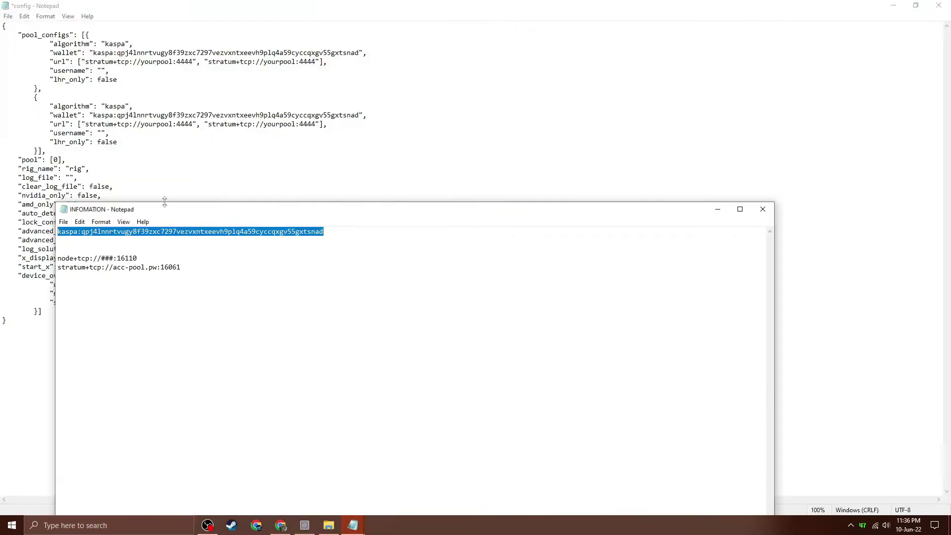
pyautogui.moveTo(58, 258); pyautogui.dragTo(154, 258)
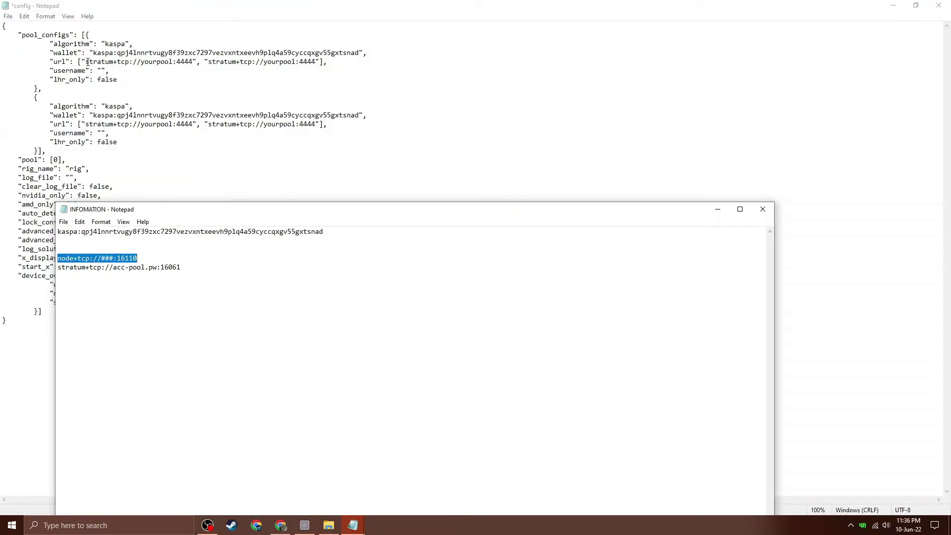
pyautogui.moveTo(86, 62); pyautogui.dragTo(195, 65)
pyautogui.hotkey('ctrl', 'v')
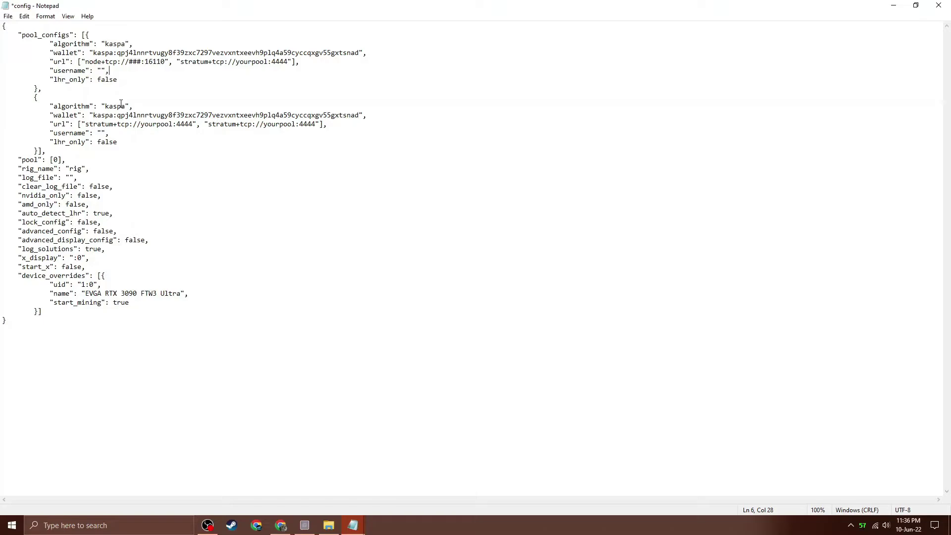
# Replace the second pool url with stratum+tcp://acc-pool.pw:16061 and point out the ### placeholder.
pyautogui.moveTo(353, 524)
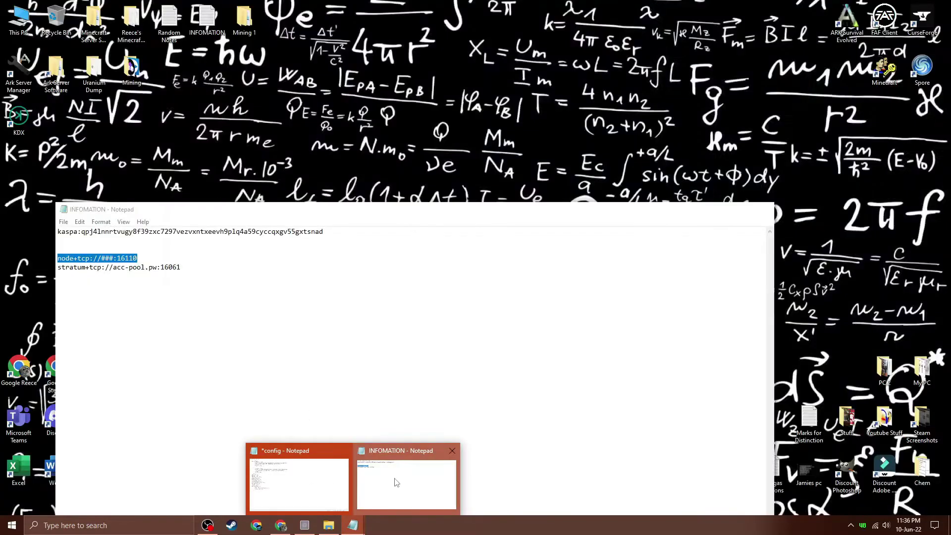
pyautogui.click(392, 481)
pyautogui.doubleClick(93, 268)
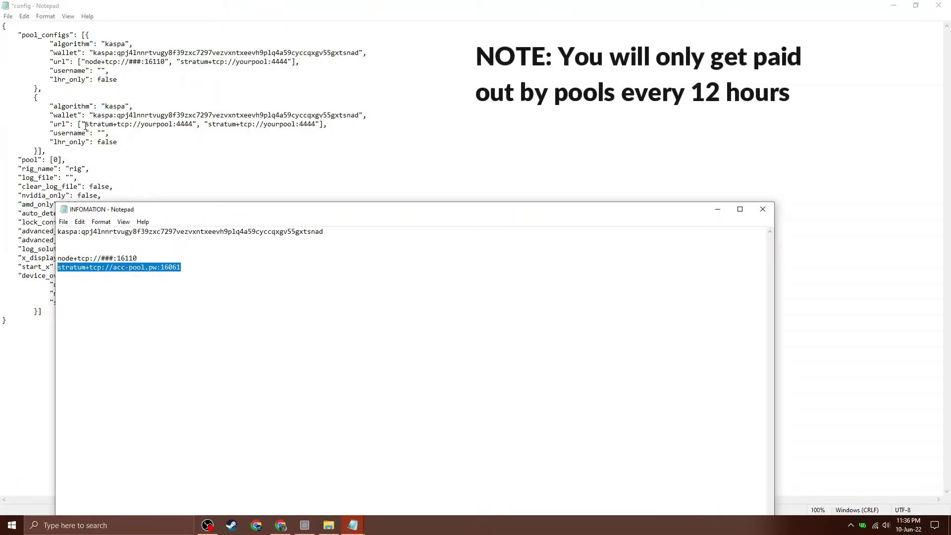
pyautogui.moveTo(85, 124); pyautogui.dragTo(192, 125)
pyautogui.hotkey('ctrl', 'v')
pyautogui.press('Down')
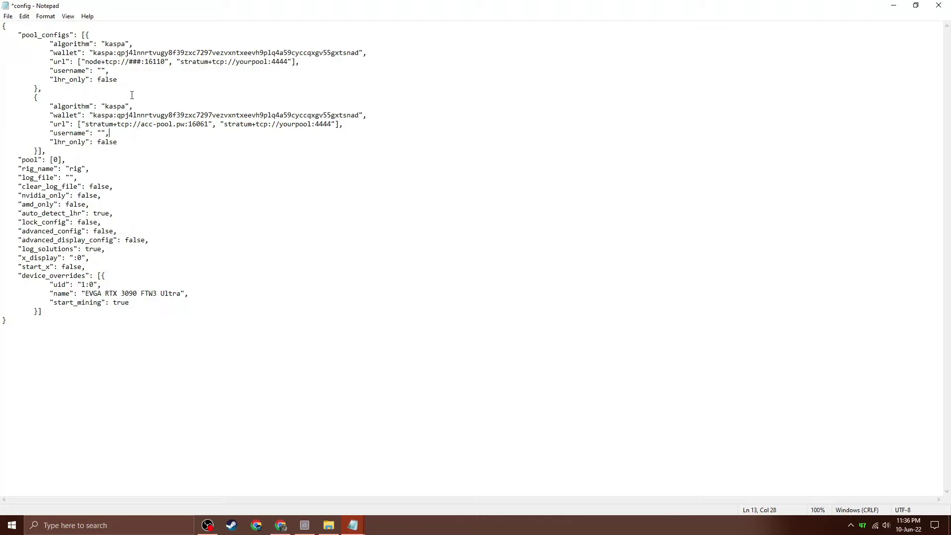
pyautogui.moveTo(129, 63); pyautogui.dragTo(141, 65)
pyautogui.click(140, 70)
pyautogui.click(892, 6)
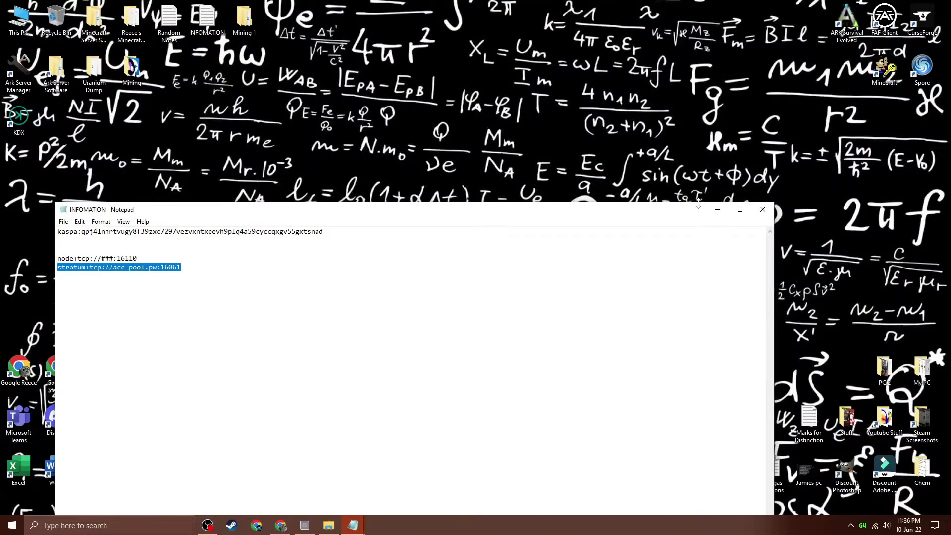
# Close INFOMATION.txt and run ipconfig in Command Prompt to look up the IPv4 address.
pyautogui.click(760, 209)
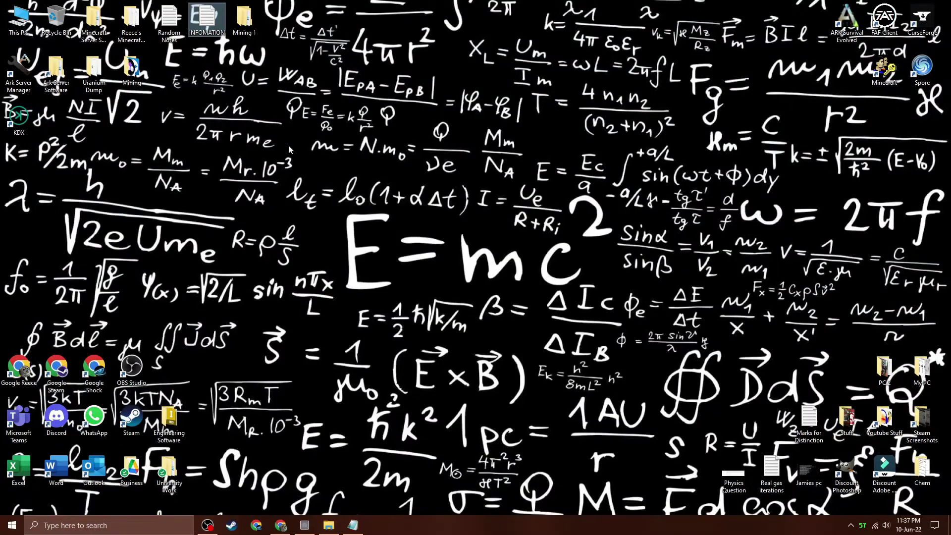
pyautogui.click(11, 525)
pyautogui.write('cmd')
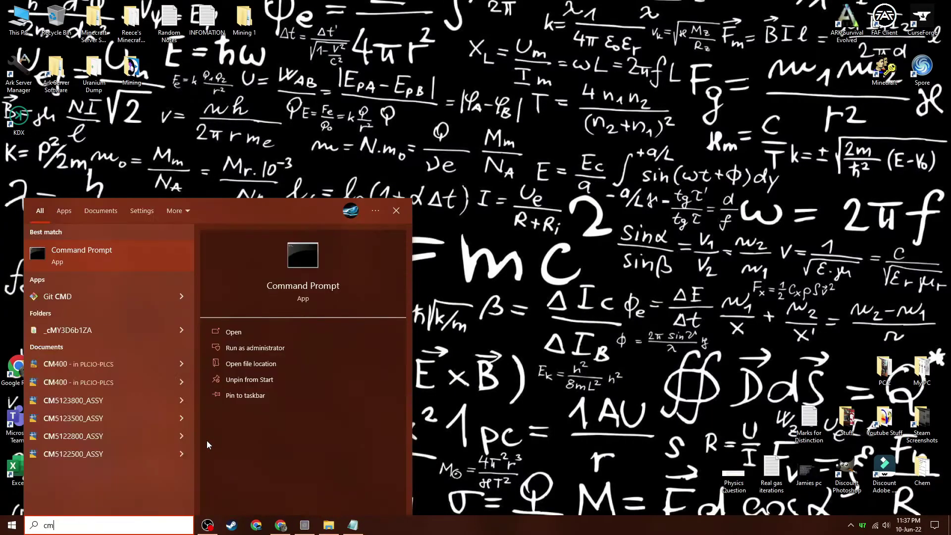
pyautogui.click(66, 265)
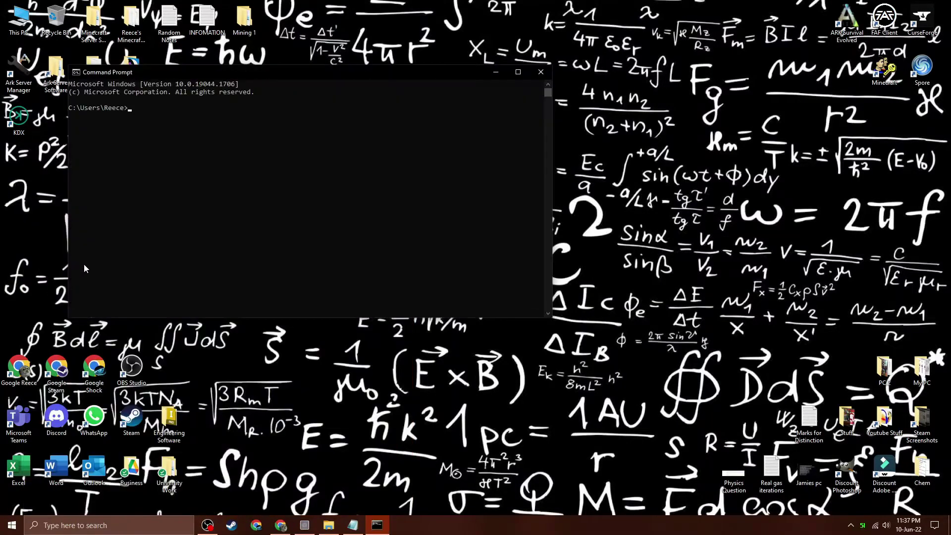
pyautogui.write('ipconfig')
pyautogui.click(515, 72)
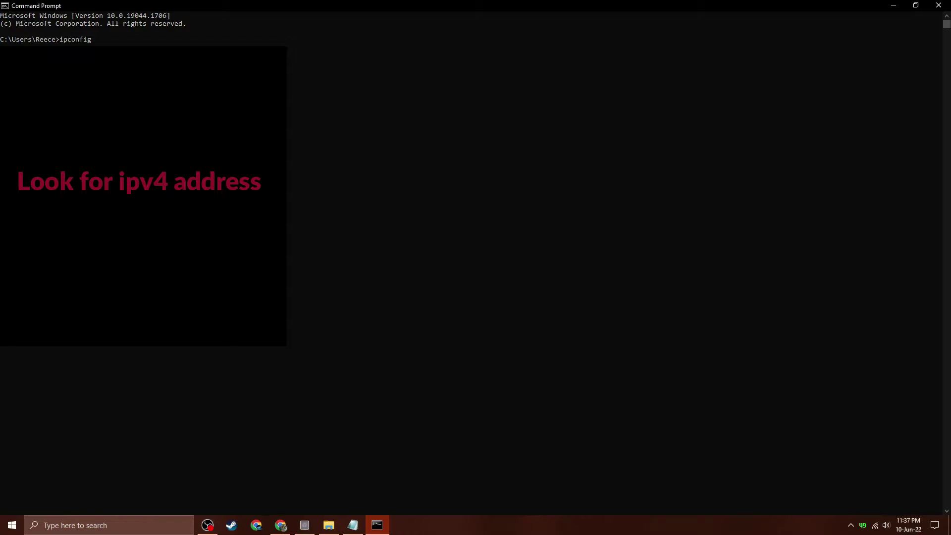
pyautogui.click(893, 5)
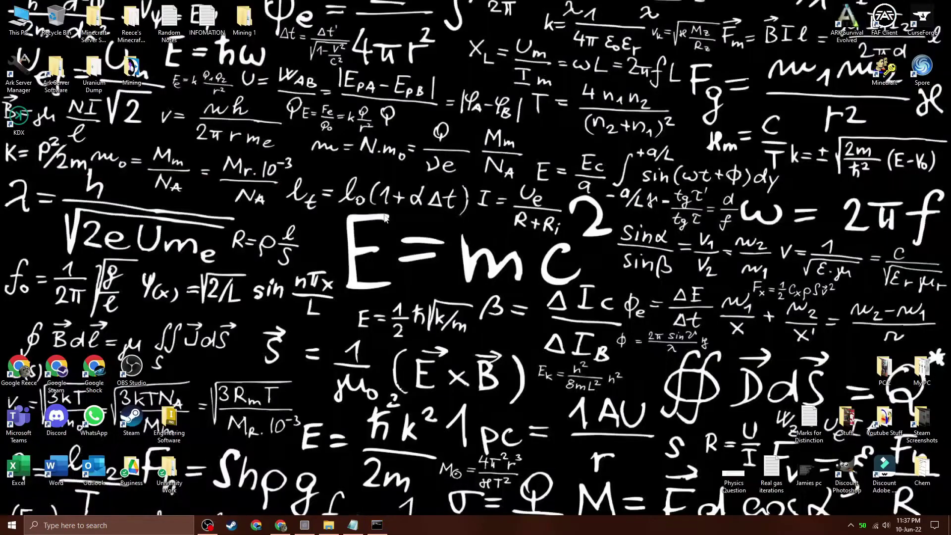
pyautogui.moveTo(353, 525)
pyautogui.click(351, 478)
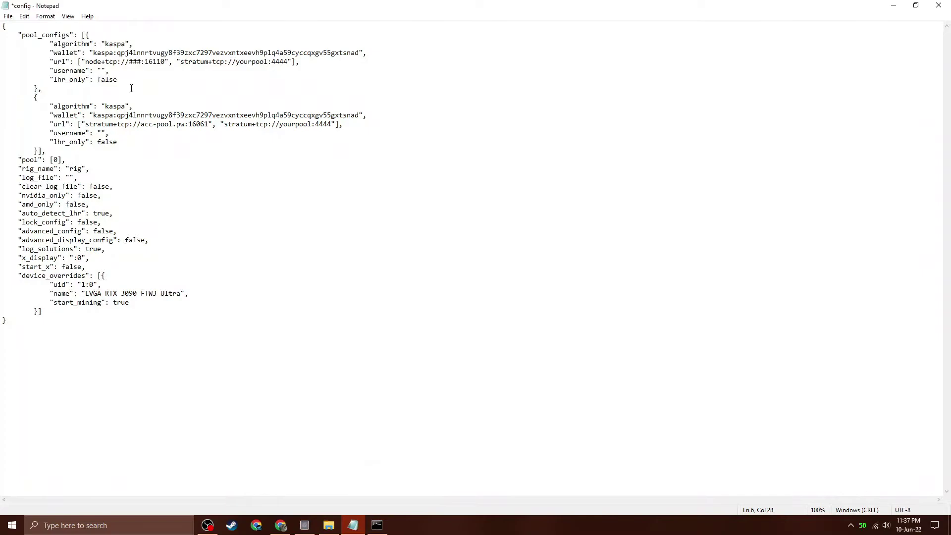
pyautogui.doubleClick(136, 62)
pyautogui.write('1111111111')
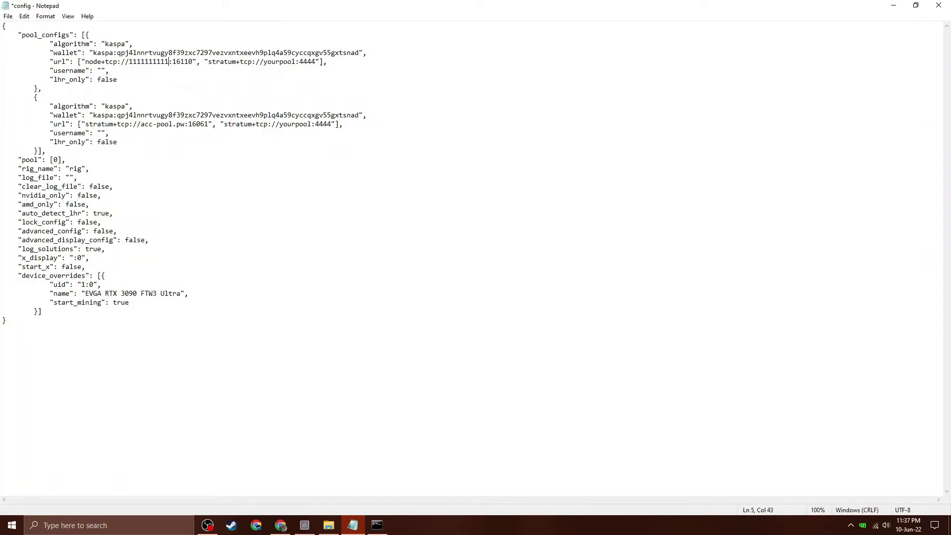
pyautogui.click(8, 16)
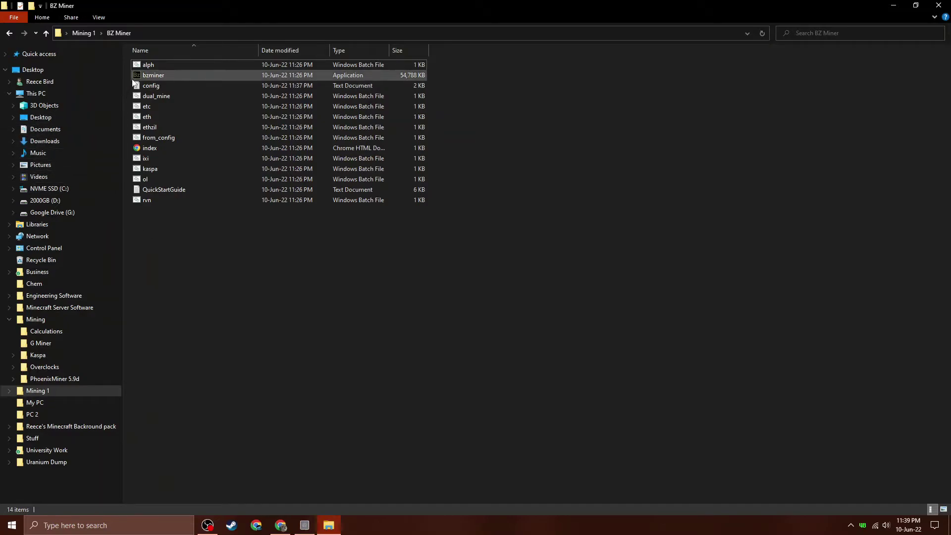
# Run bzminer.exe past SmartScreen, allow it through the firewall on private and public networks, then close its console.
pyautogui.doubleClick(155, 75)
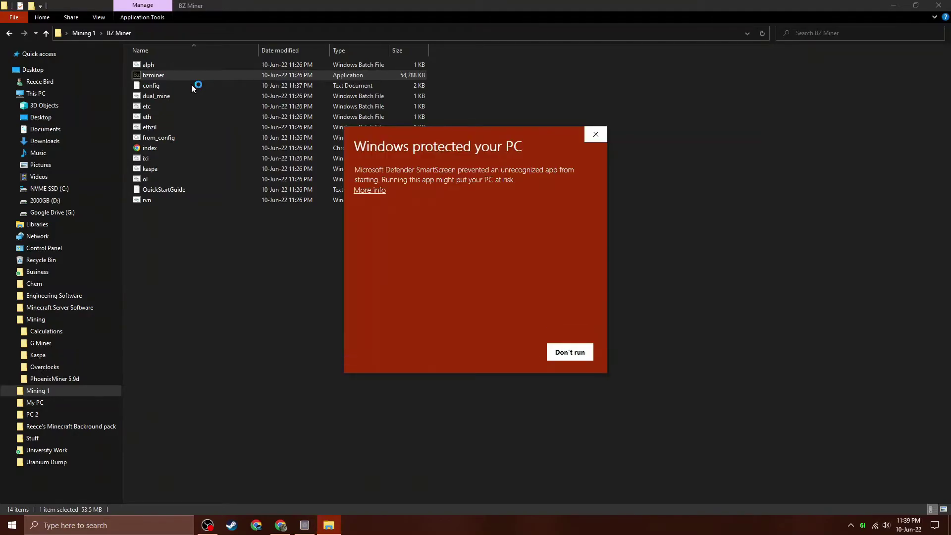
pyautogui.click(377, 191)
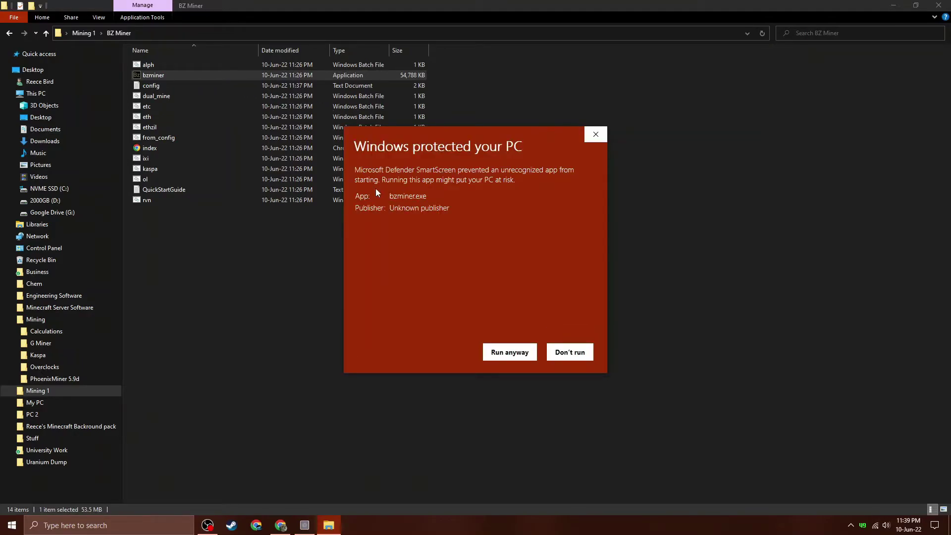
pyautogui.click(528, 351)
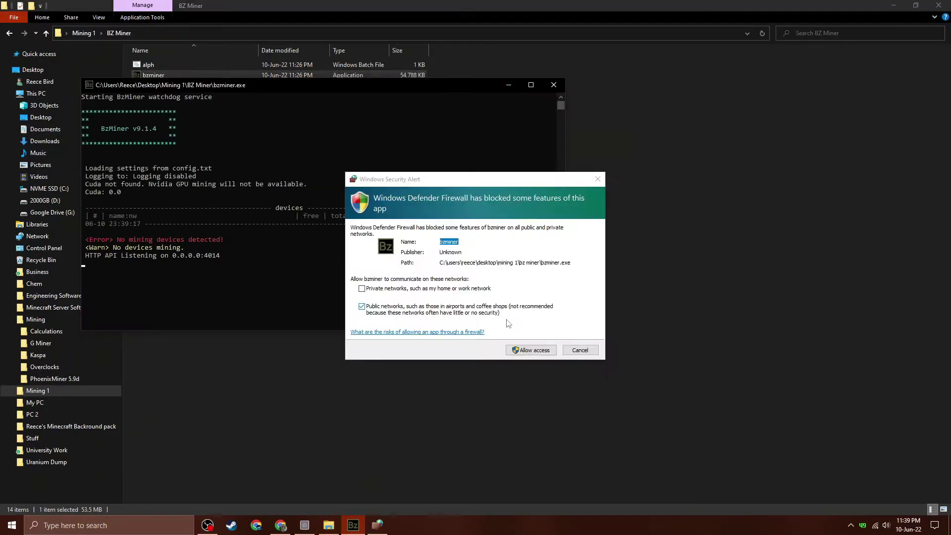
pyautogui.click(384, 288)
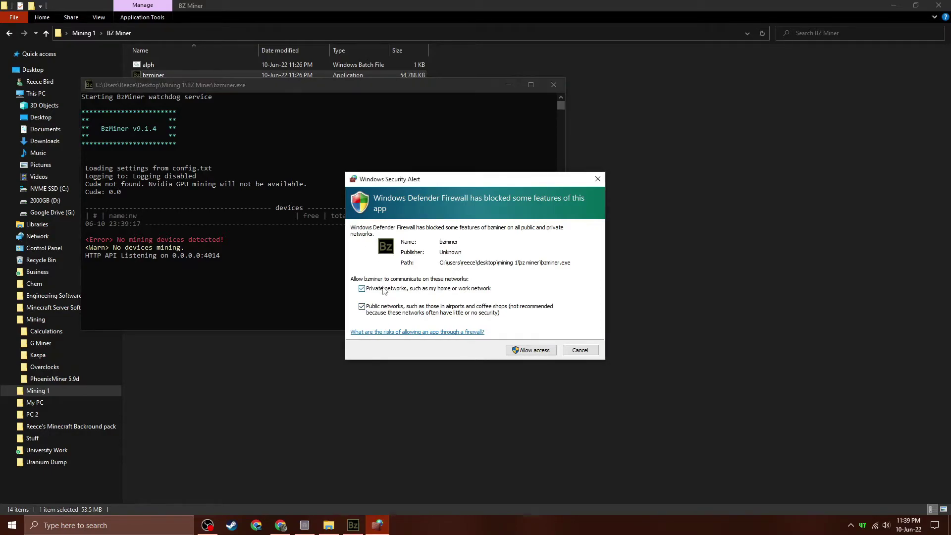
pyautogui.click(520, 348)
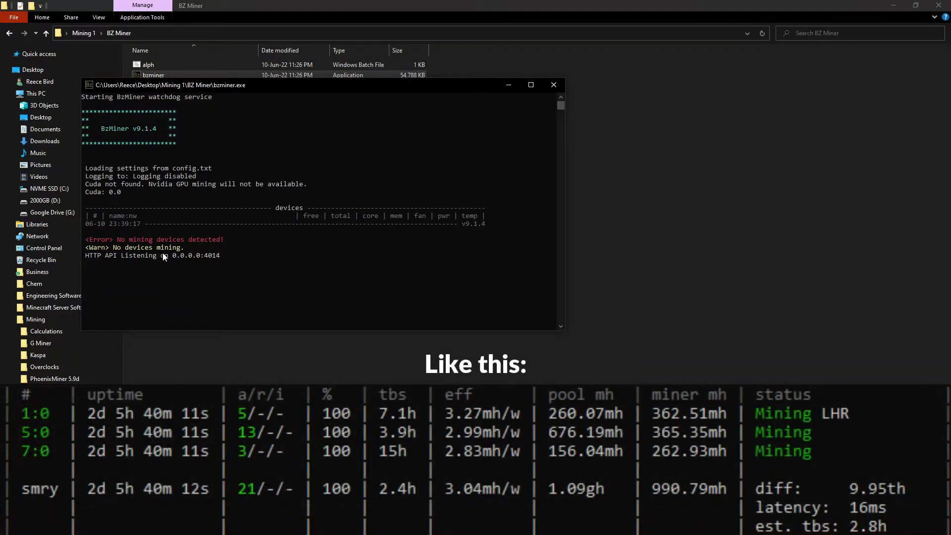
pyautogui.click(555, 85)
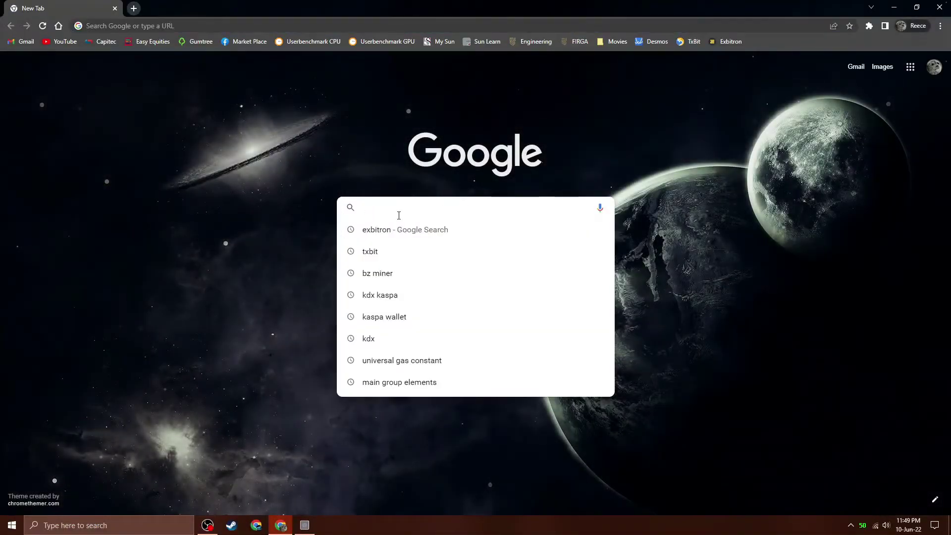
# Search Google for txbit and open the Txbit exchange homepage.
pyautogui.write('txbit')
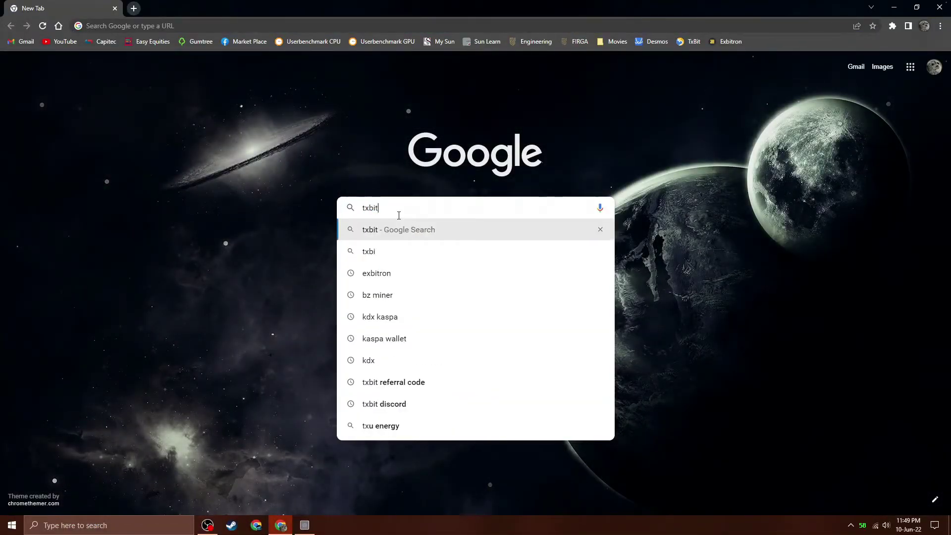
pyautogui.press('Return')
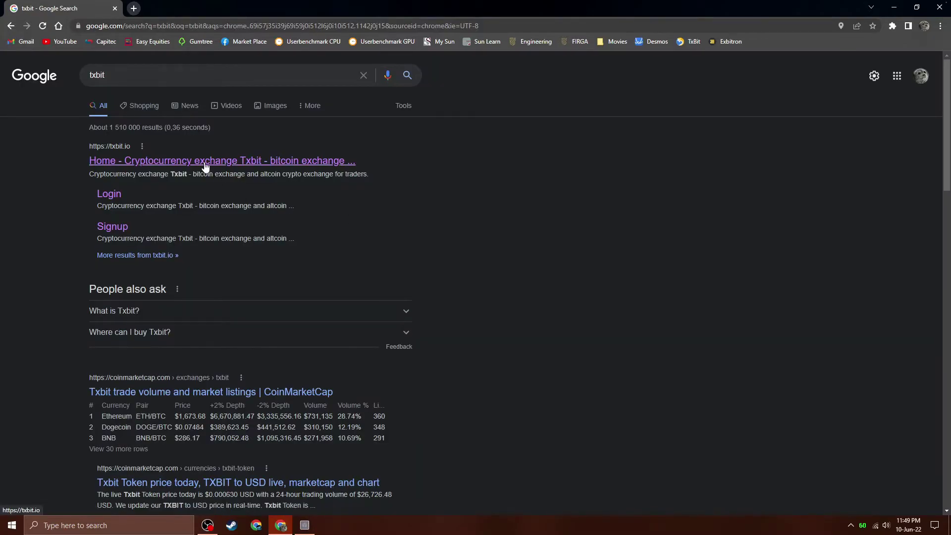
pyautogui.click(202, 165)
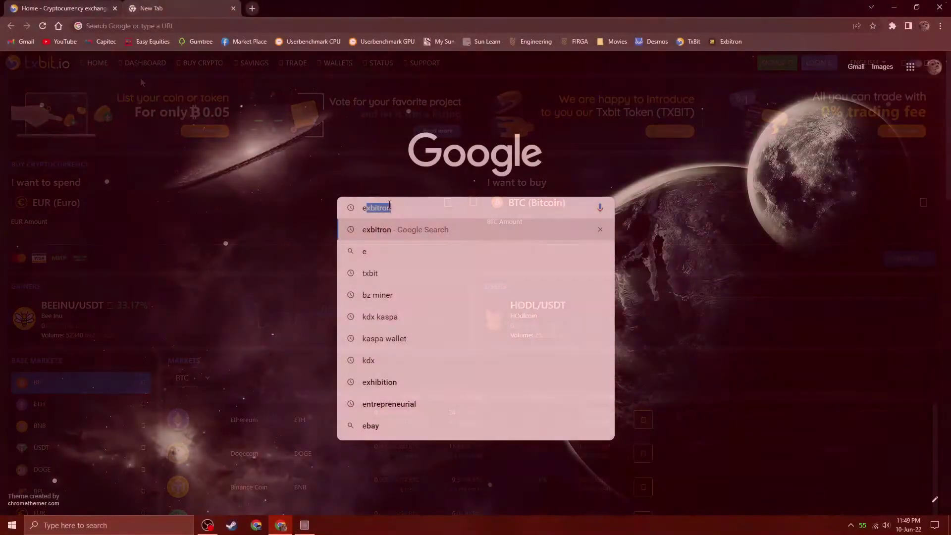
# Search for exbitron and browse the exbitron.com exchange homepage.
pyautogui.write('x')
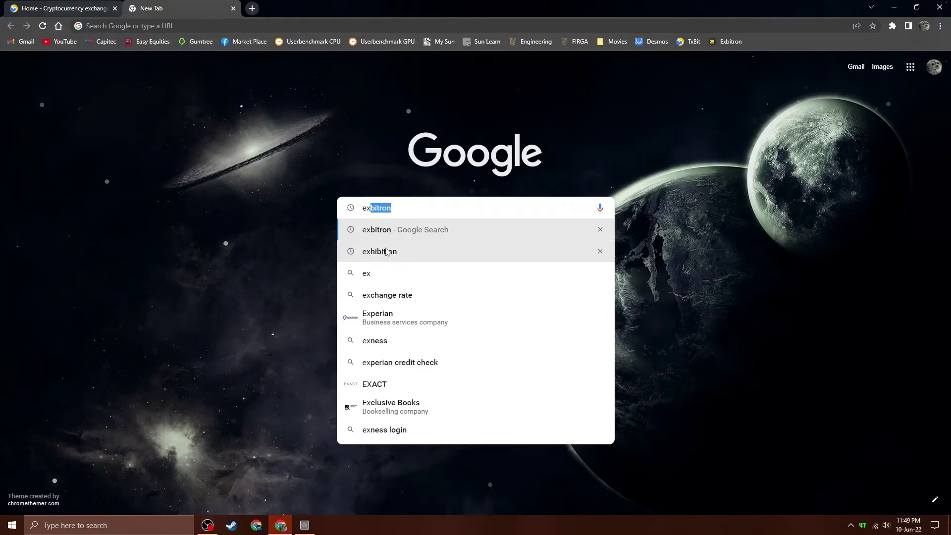
pyautogui.click(384, 233)
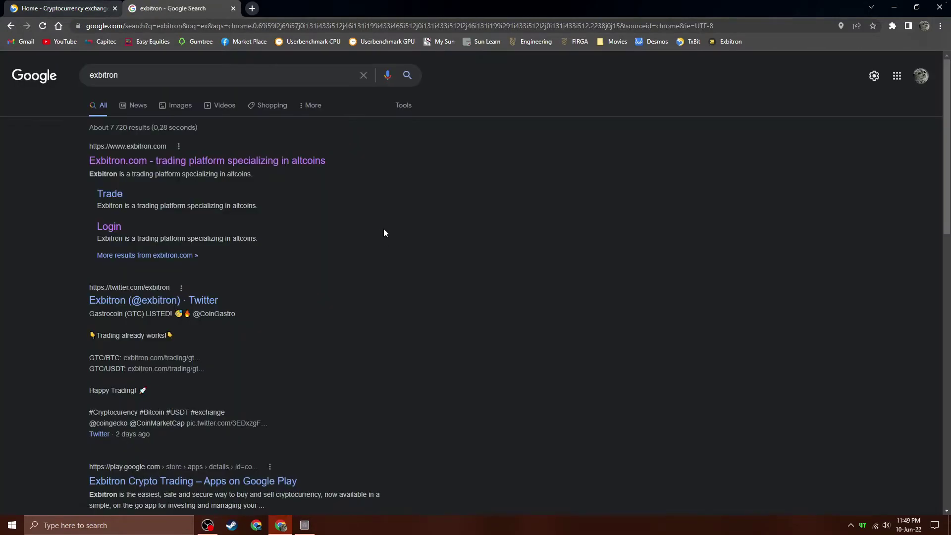
pyautogui.click(163, 169)
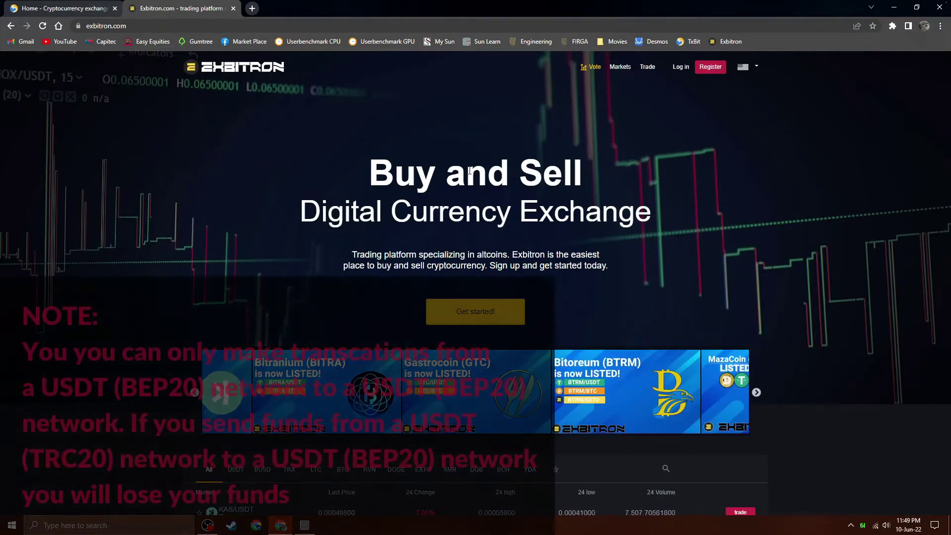
pyautogui.scroll(-2, 469, 171)
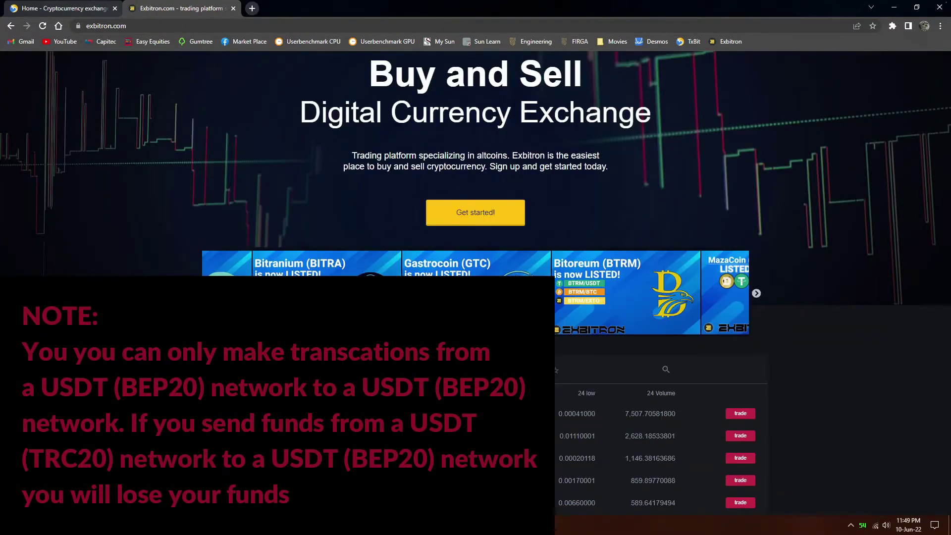
pyautogui.scroll(2, 469, 172)
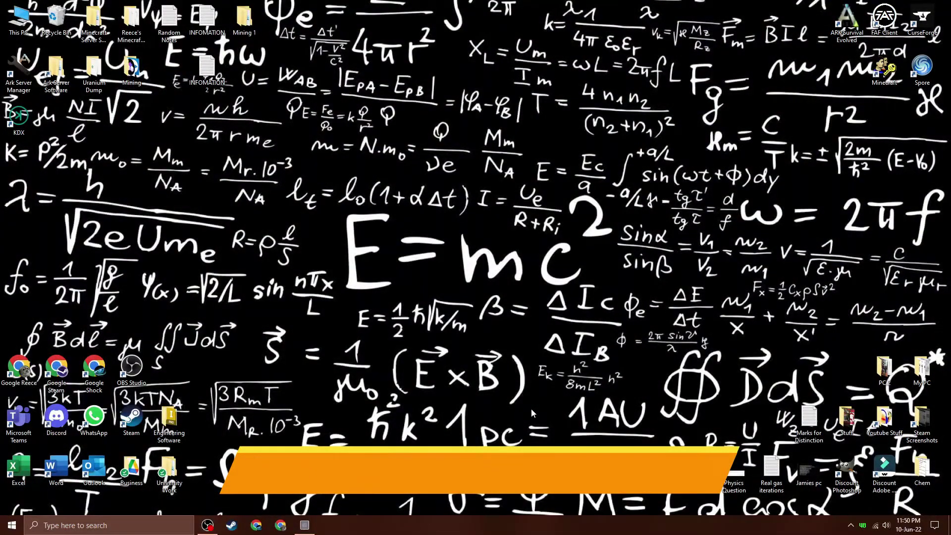
pyautogui.click(850, 525)
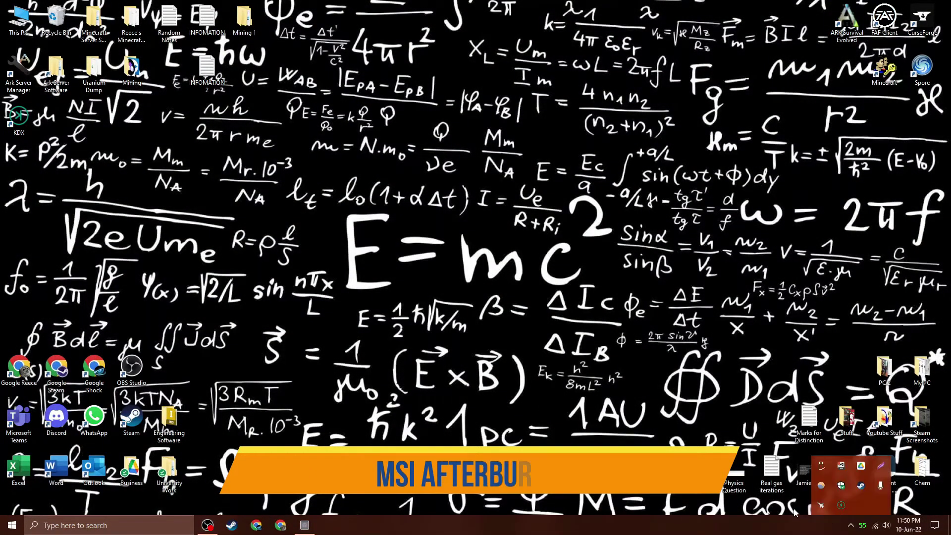
pyautogui.click(820, 505)
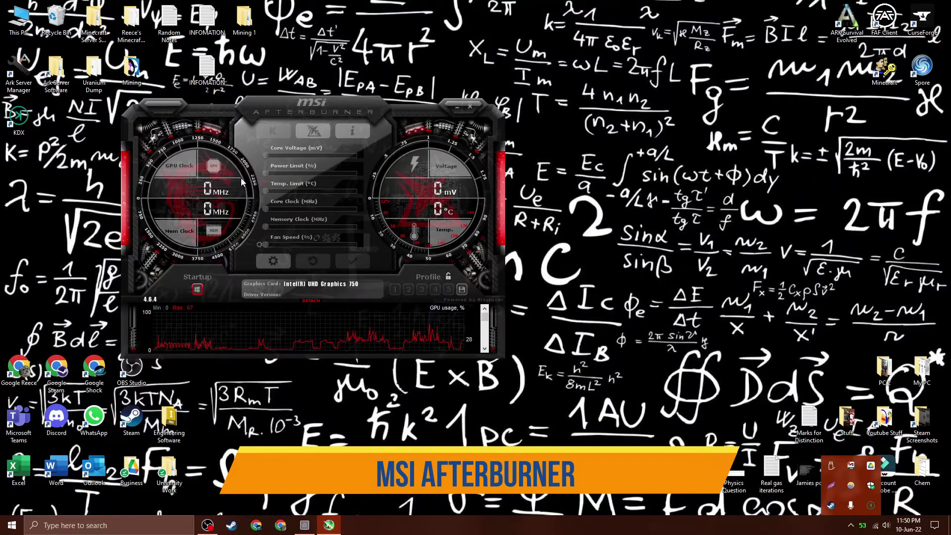
pyautogui.moveTo(400, 115); pyautogui.dragTo(538, 121)
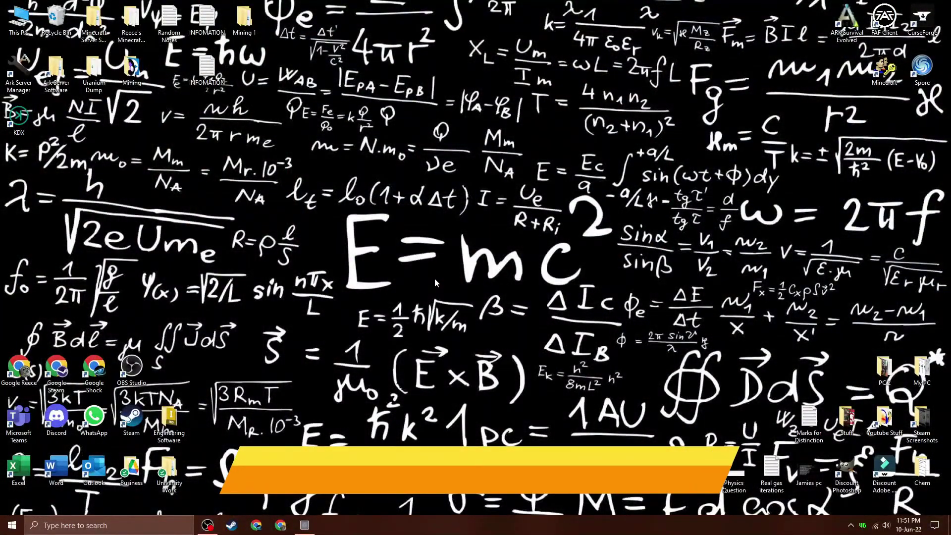
pyautogui.click(6, 523)
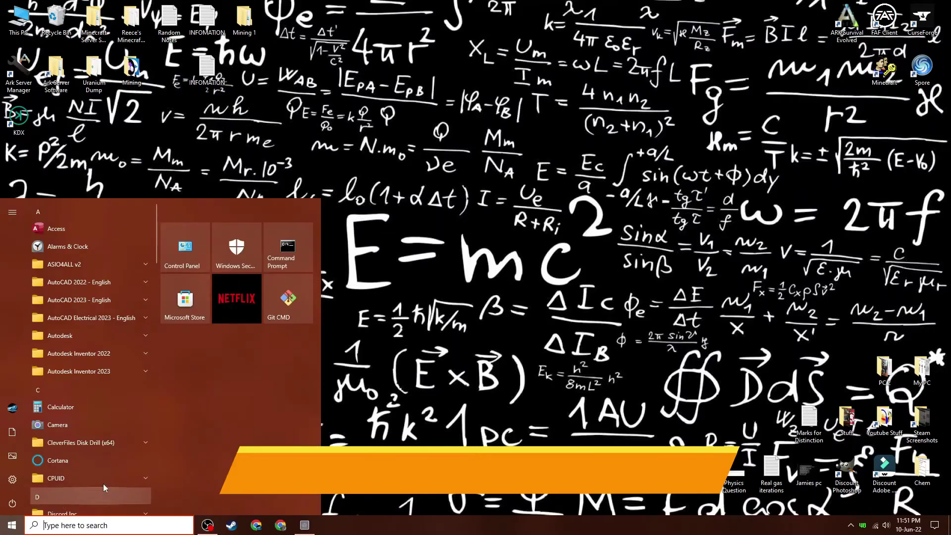
pyautogui.write('task')
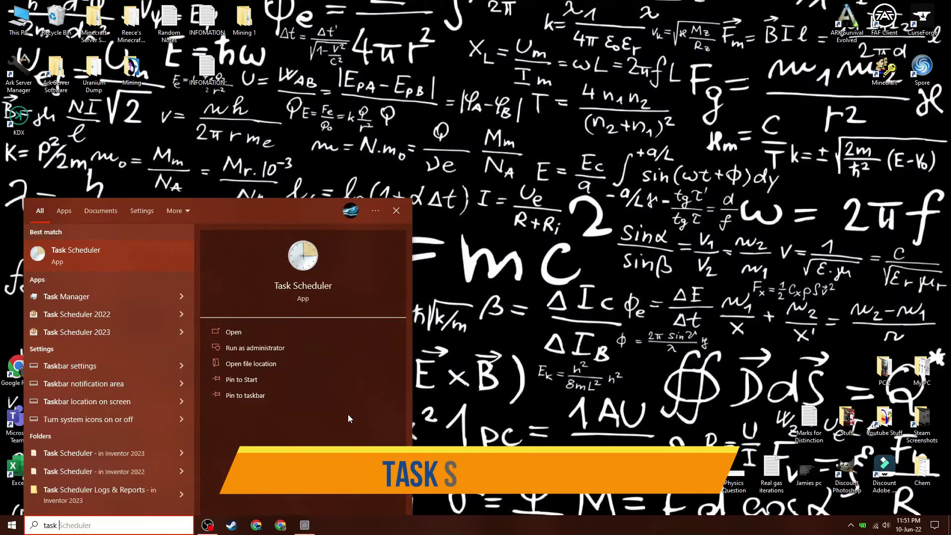
pyautogui.click(58, 260)
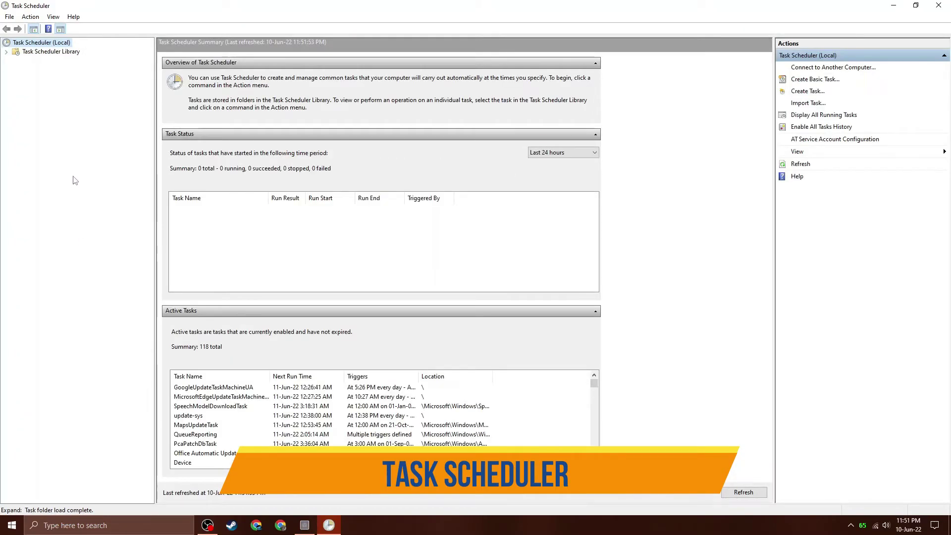
pyautogui.click(36, 53)
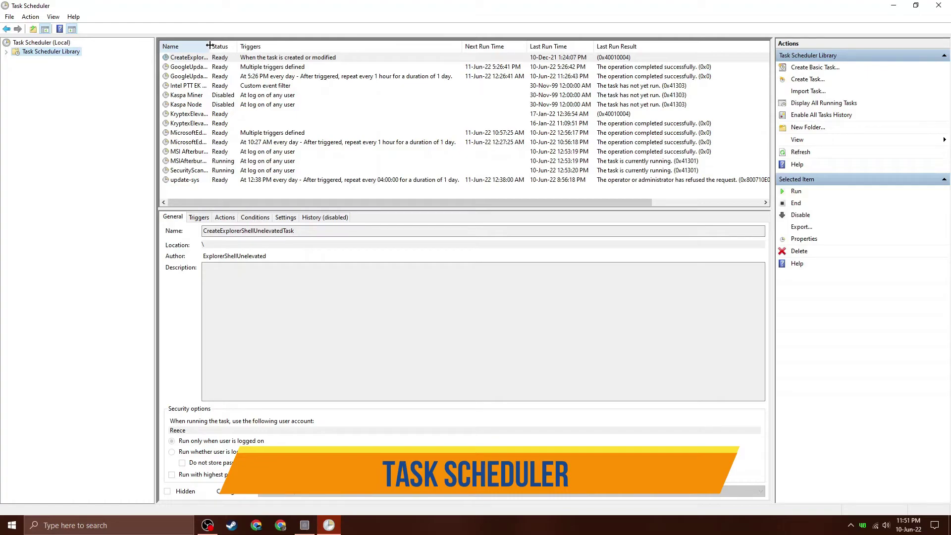
pyautogui.moveTo(207, 47); pyautogui.dragTo(288, 47)
pyautogui.click(199, 96)
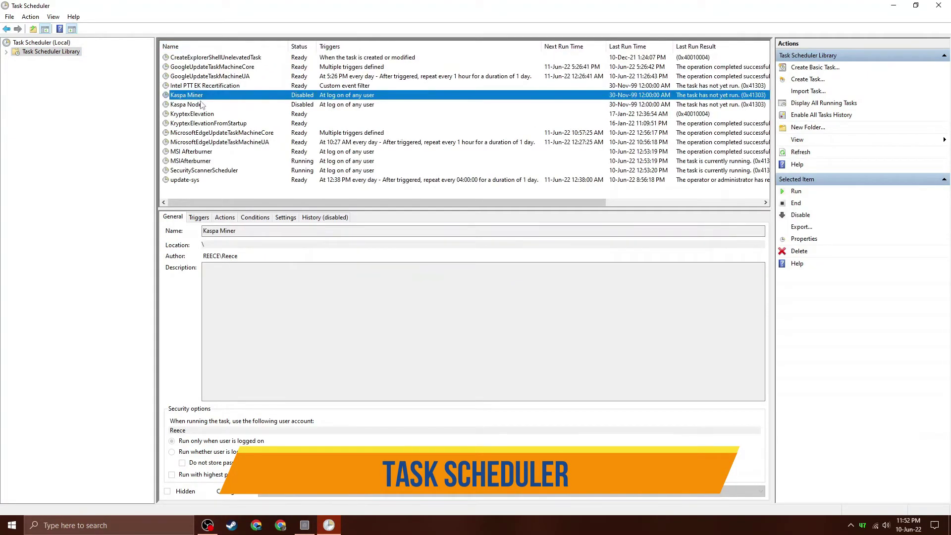
pyautogui.click(201, 105)
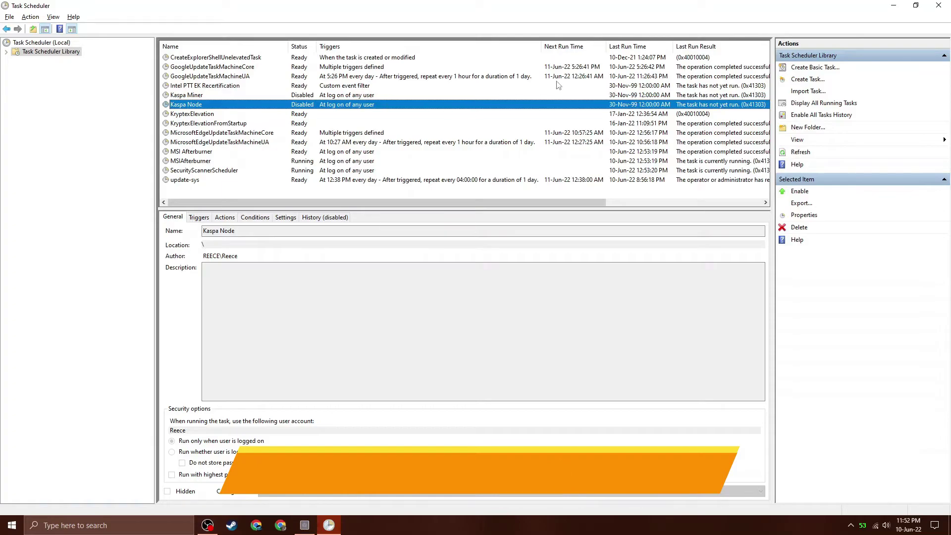
pyautogui.click(938, 5)
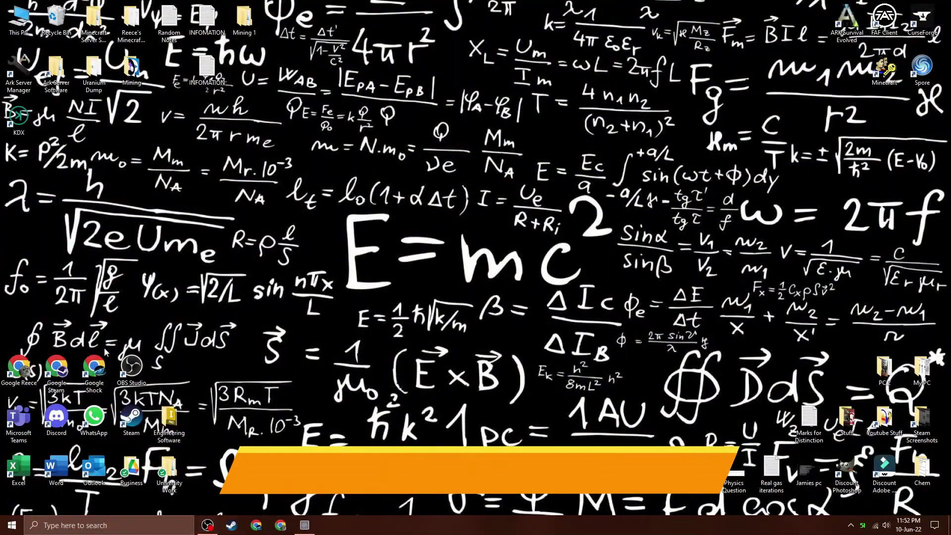
# Search Google for 'teamviewer' in Chrome and browse the teamviewer.com homepage.
pyautogui.click(275, 526)
pyautogui.click(467, 206)
pyautogui.write('team')
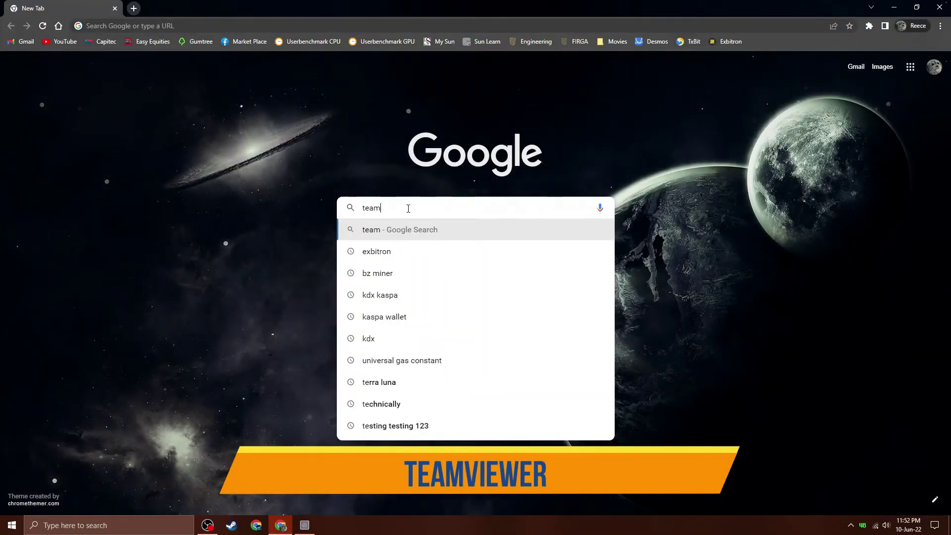
pyautogui.write('viewer')
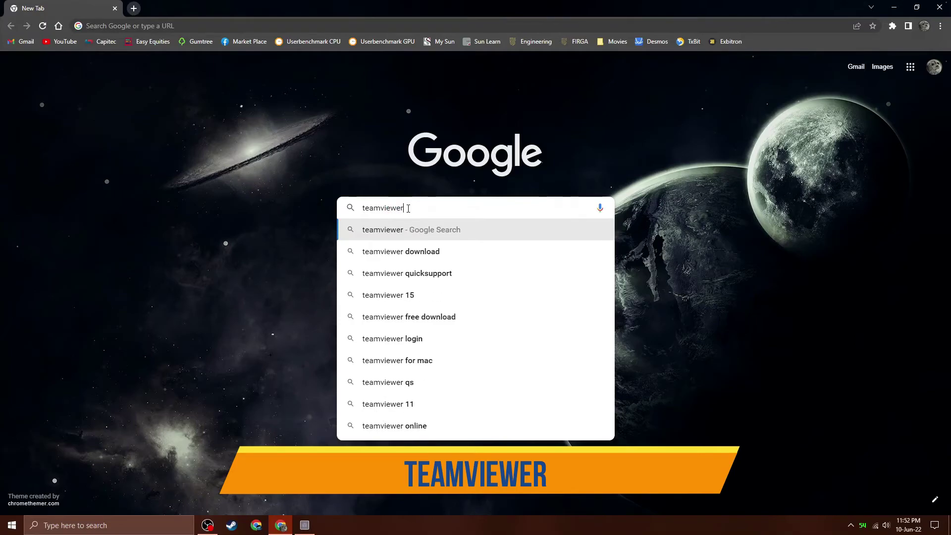
pyautogui.press('Return')
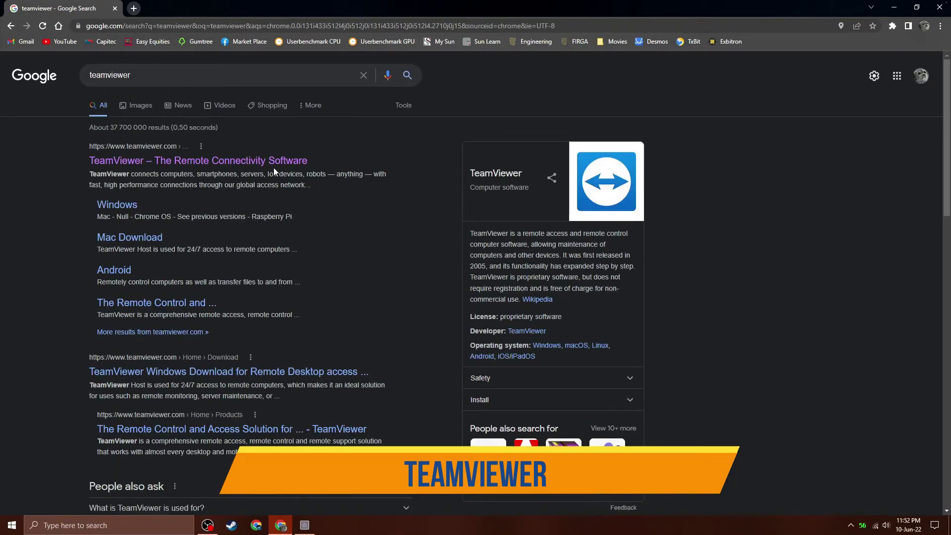
pyautogui.click(274, 161)
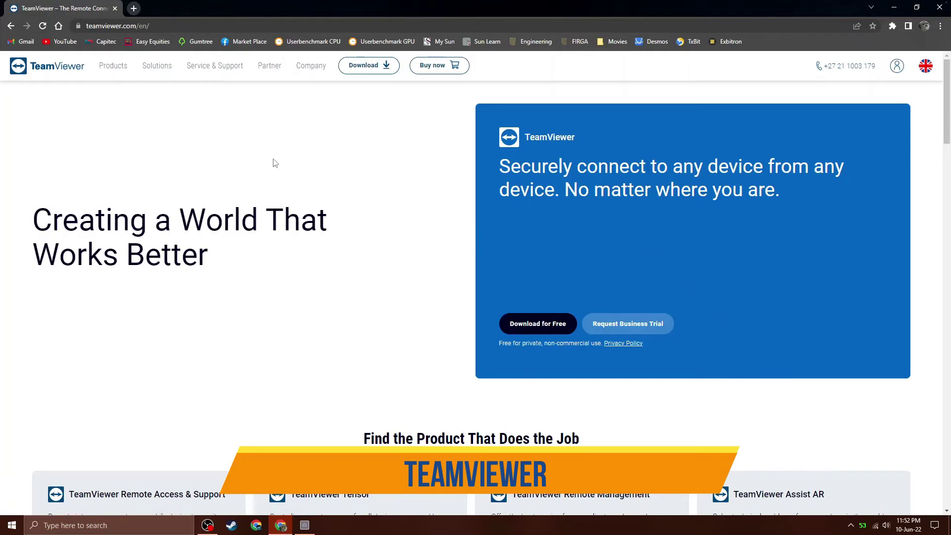
pyautogui.scroll(-1, 297, 163)
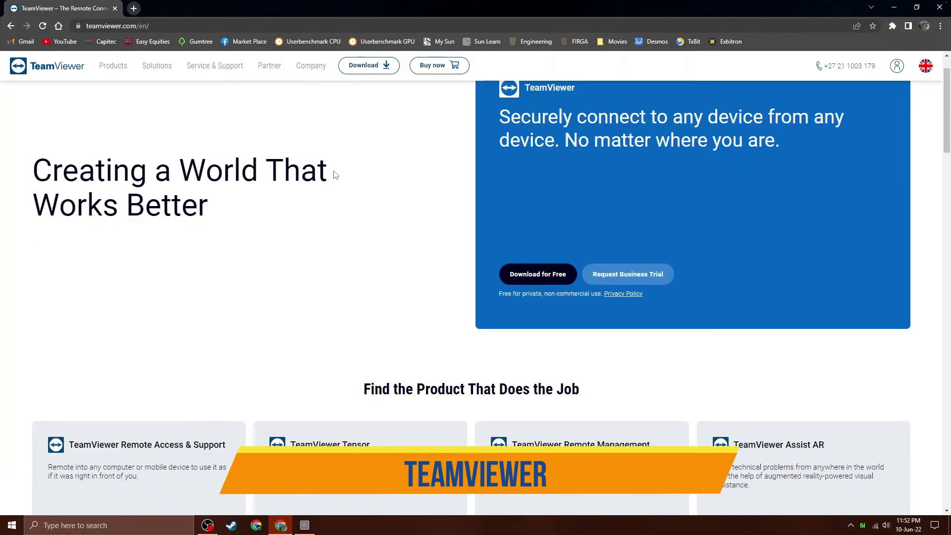
pyautogui.scroll(1, 334, 174)
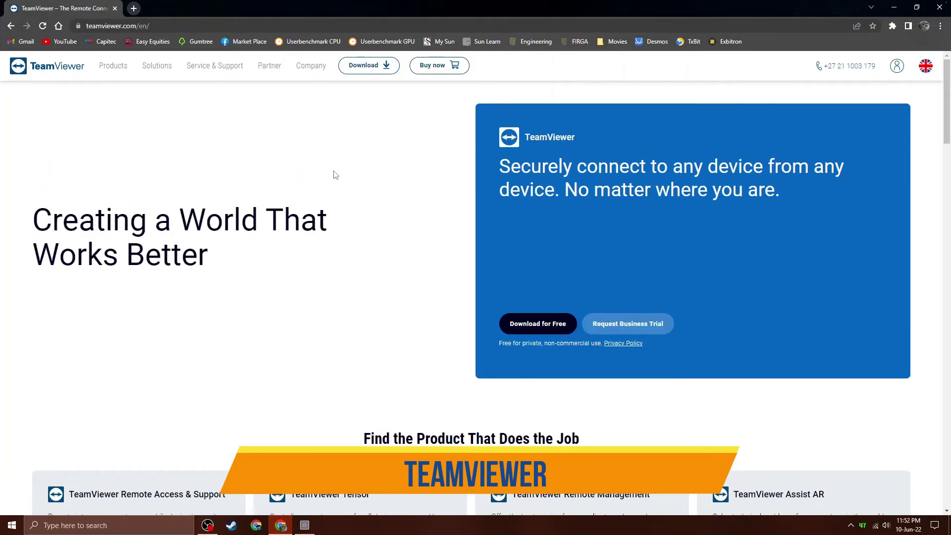
pyautogui.moveTo(947, 123)
pyautogui.mouseDown()
pyautogui.moveTo(947, 189)
pyautogui.moveTo(949, 124)
pyautogui.mouseUp()
# Send $hashrate, $halving and $joke to KasperBot in Discord's bot-commands channel.
pyautogui.click(894, 9)
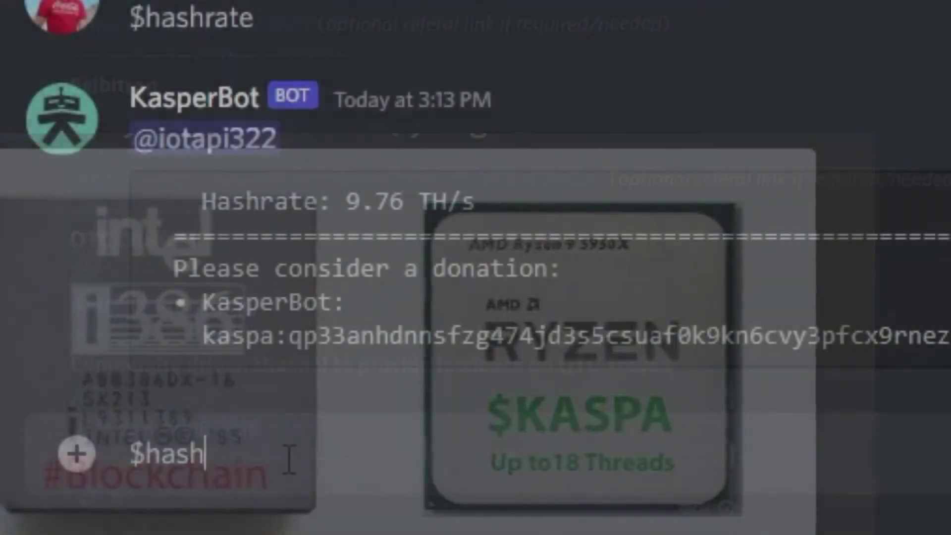
pyautogui.write('rate')
pyautogui.press('Return')
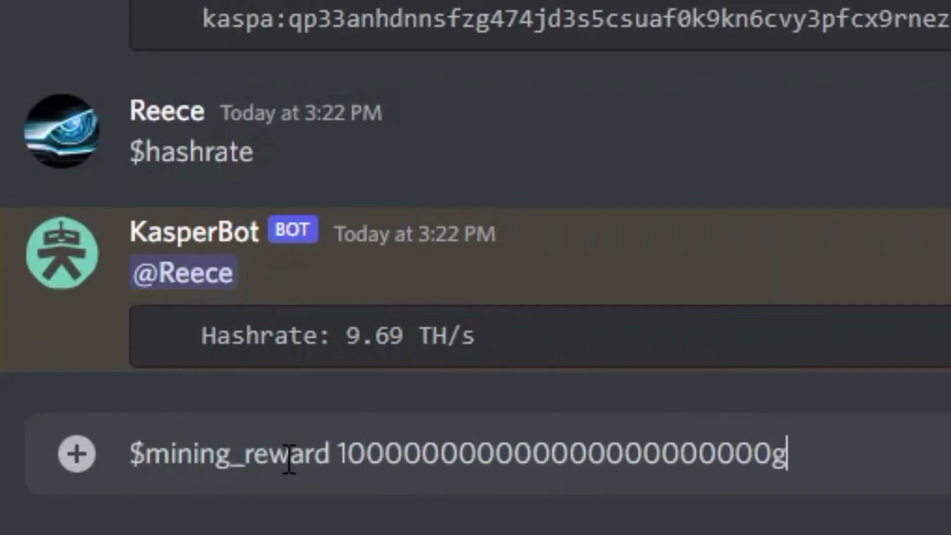
pyautogui.write('h')
pyautogui.press('Return')
pyautogui.write('$halving')
pyautogui.press('Return')
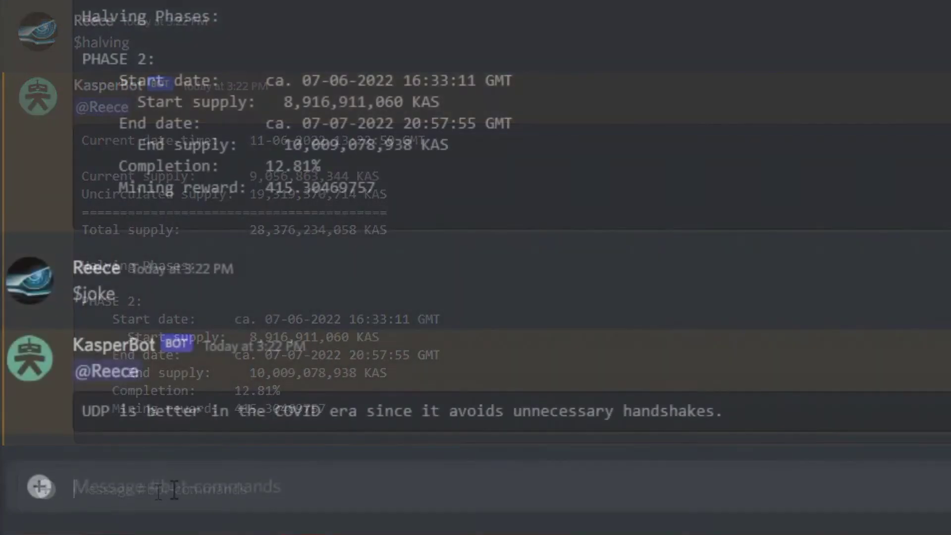